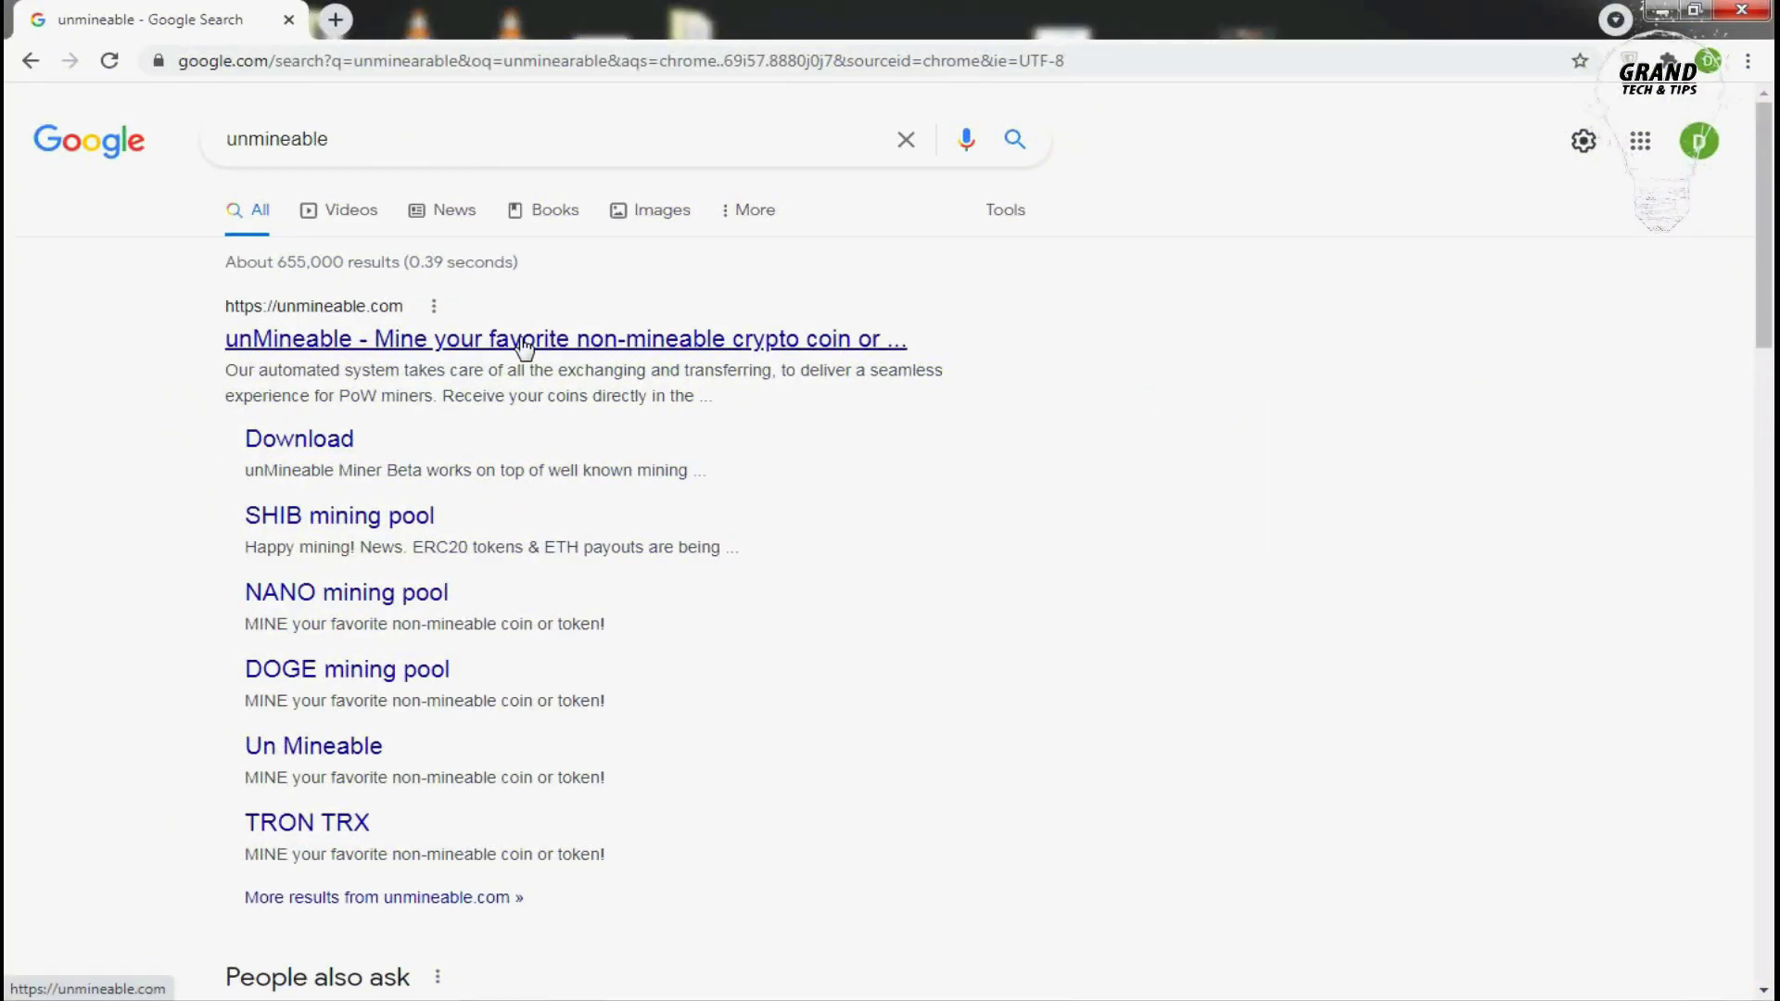
# Open unmineable.com from the search results and go to the miner Download page's v1.1.0-beta downloads.
pyautogui.click(525, 343)
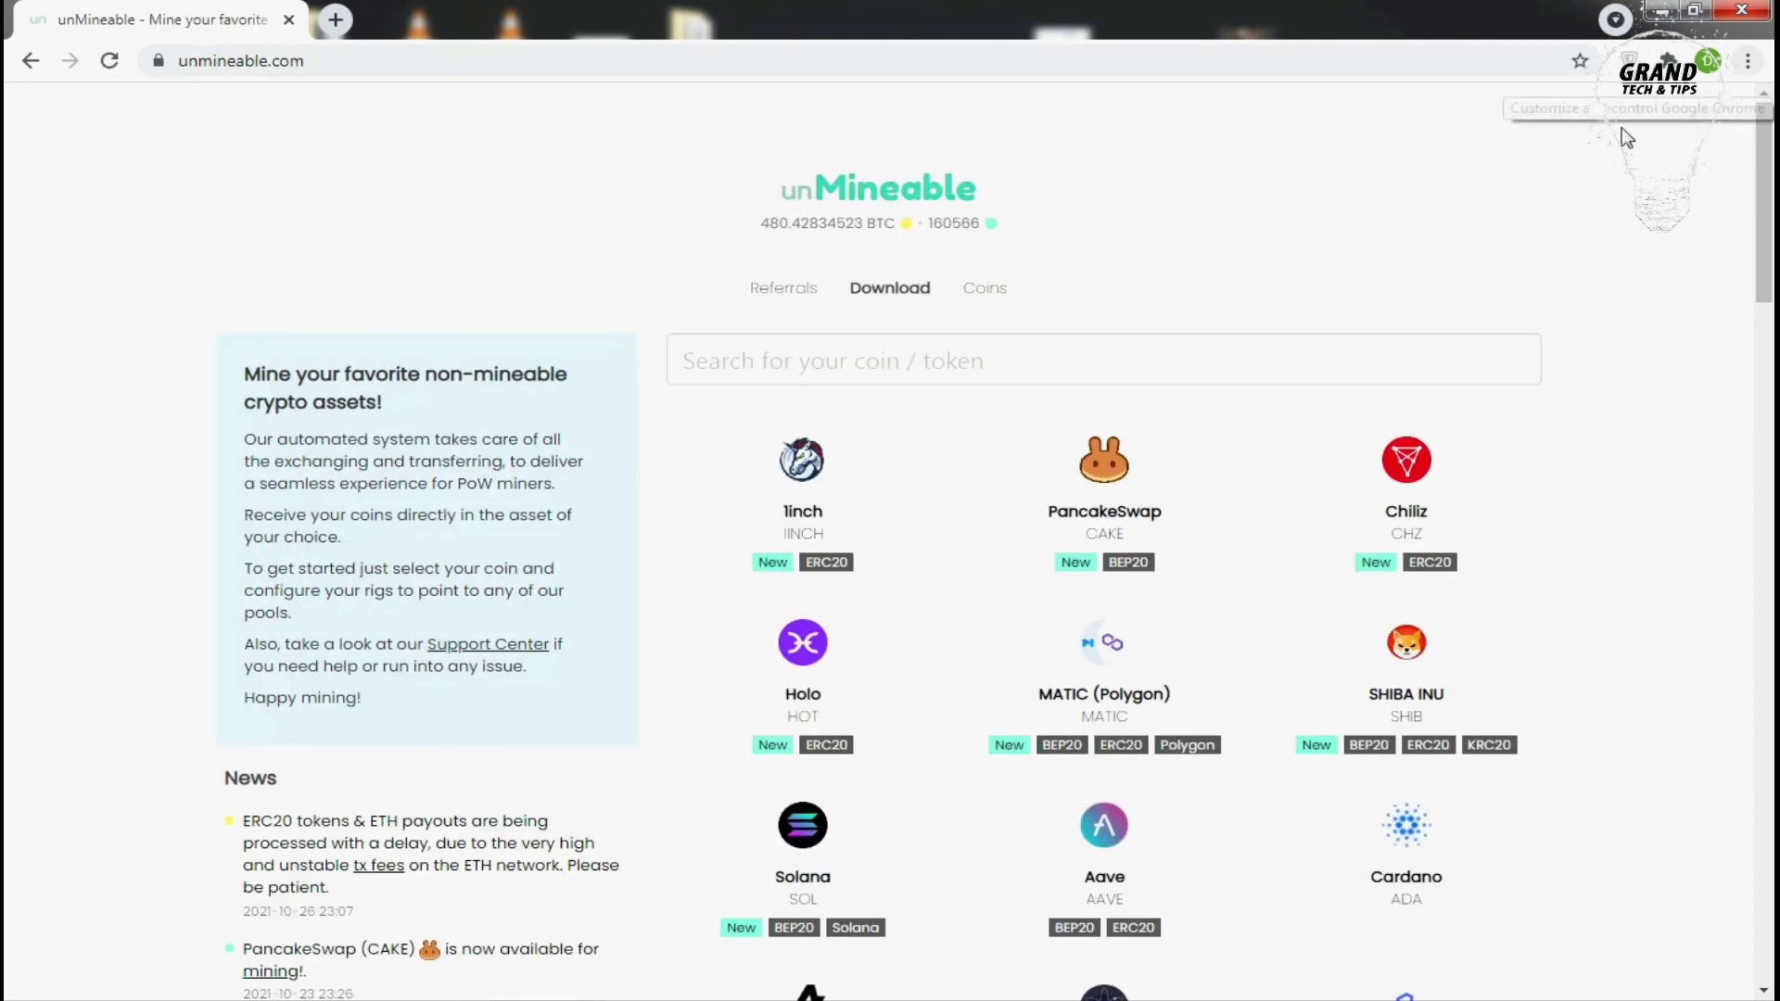
pyautogui.click(883, 298)
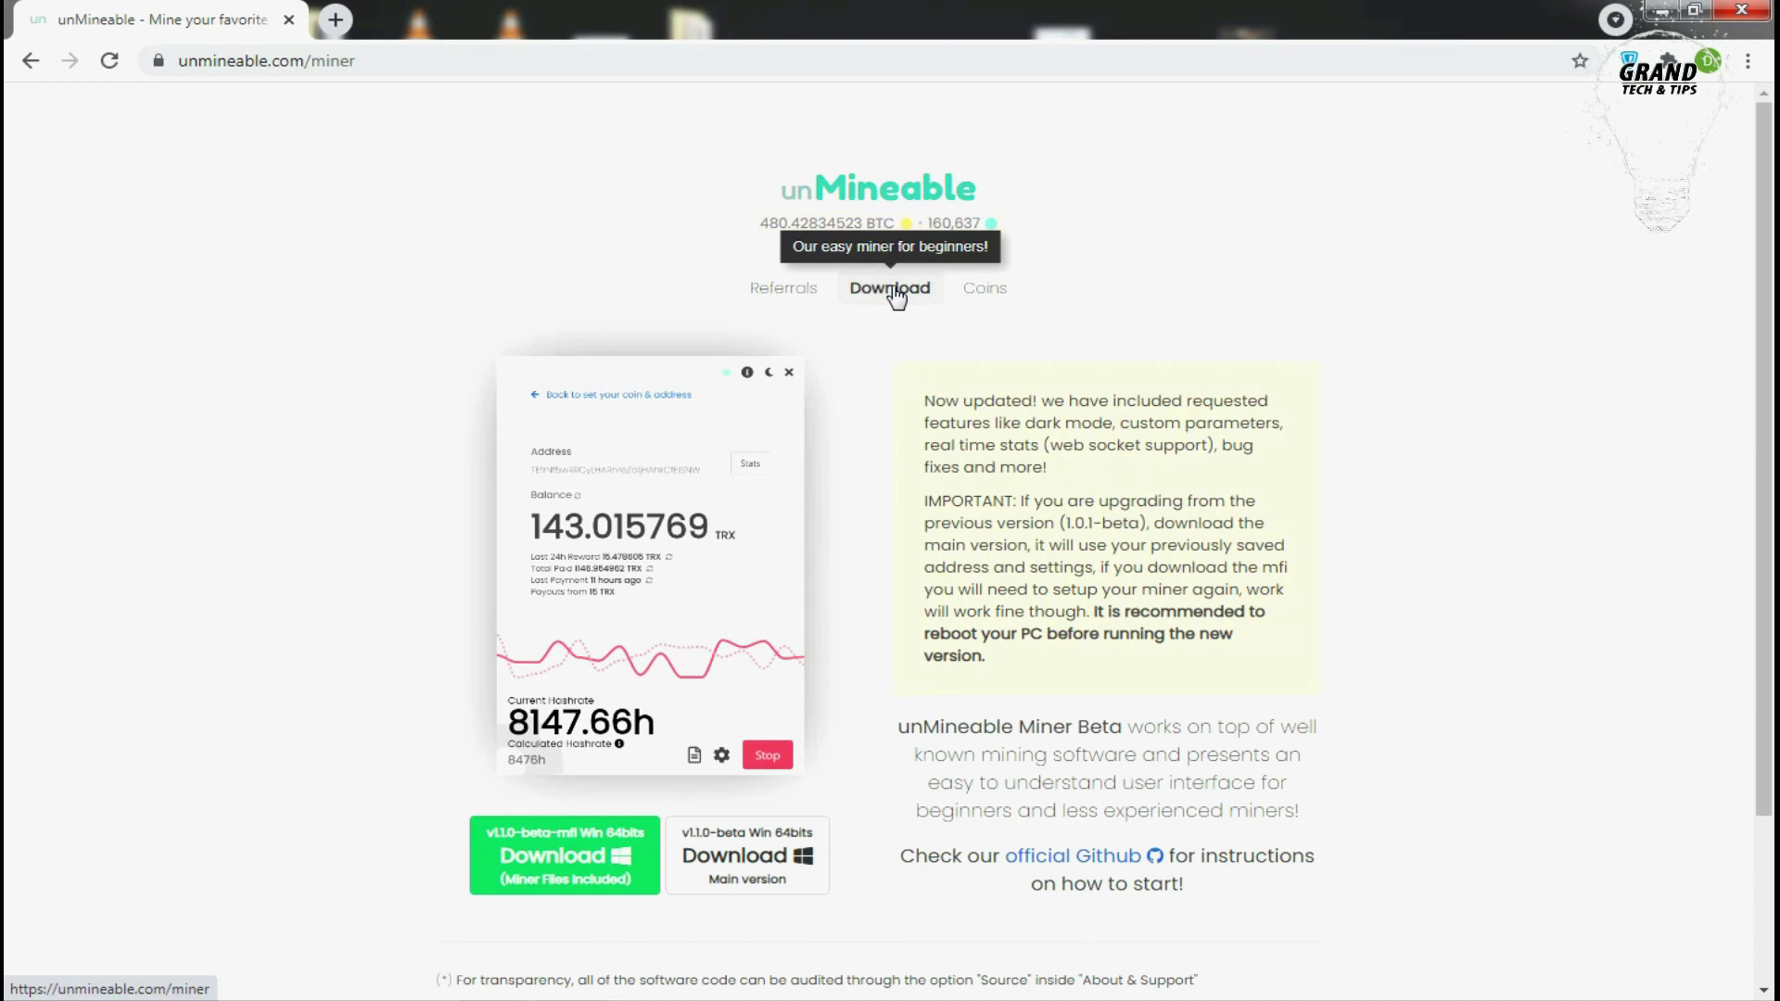
pyautogui.scroll(-1, 638, 765)
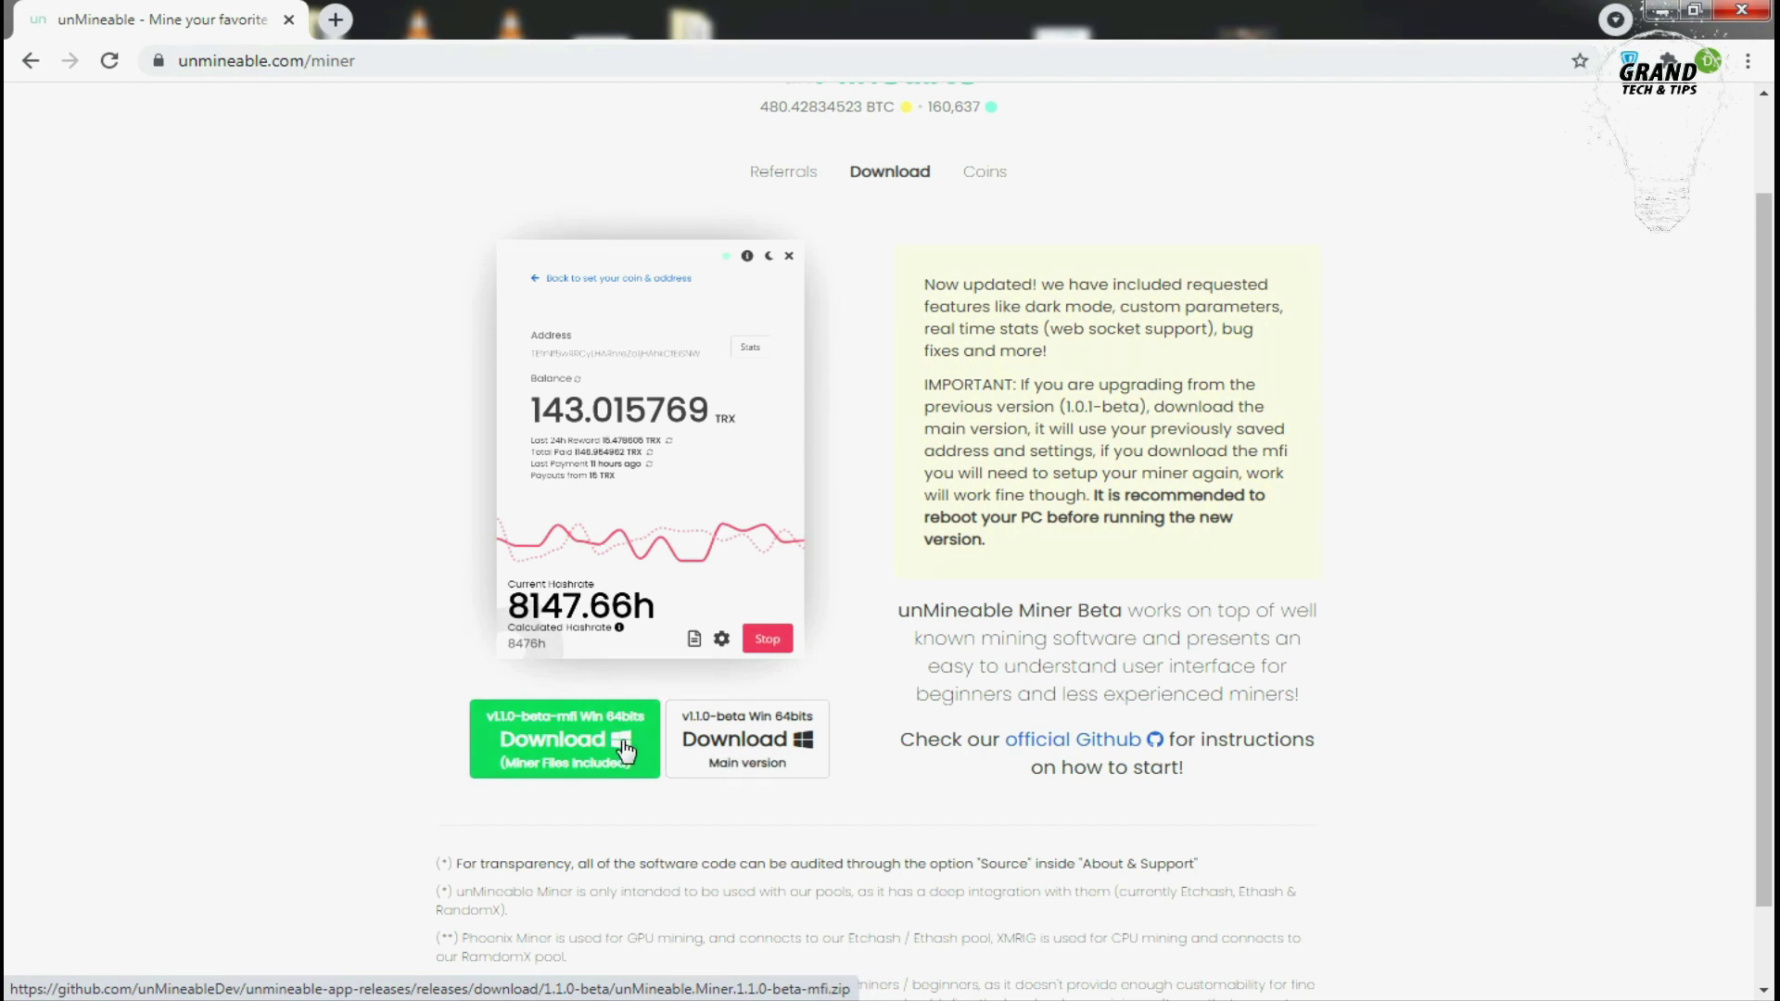
# Save the unMineable.Miner.1.1.0-beta-mfi zip into the Downloads\Compressed folder.
pyautogui.scroll(-1, 620, 752)
pyautogui.rightClick(556, 707)
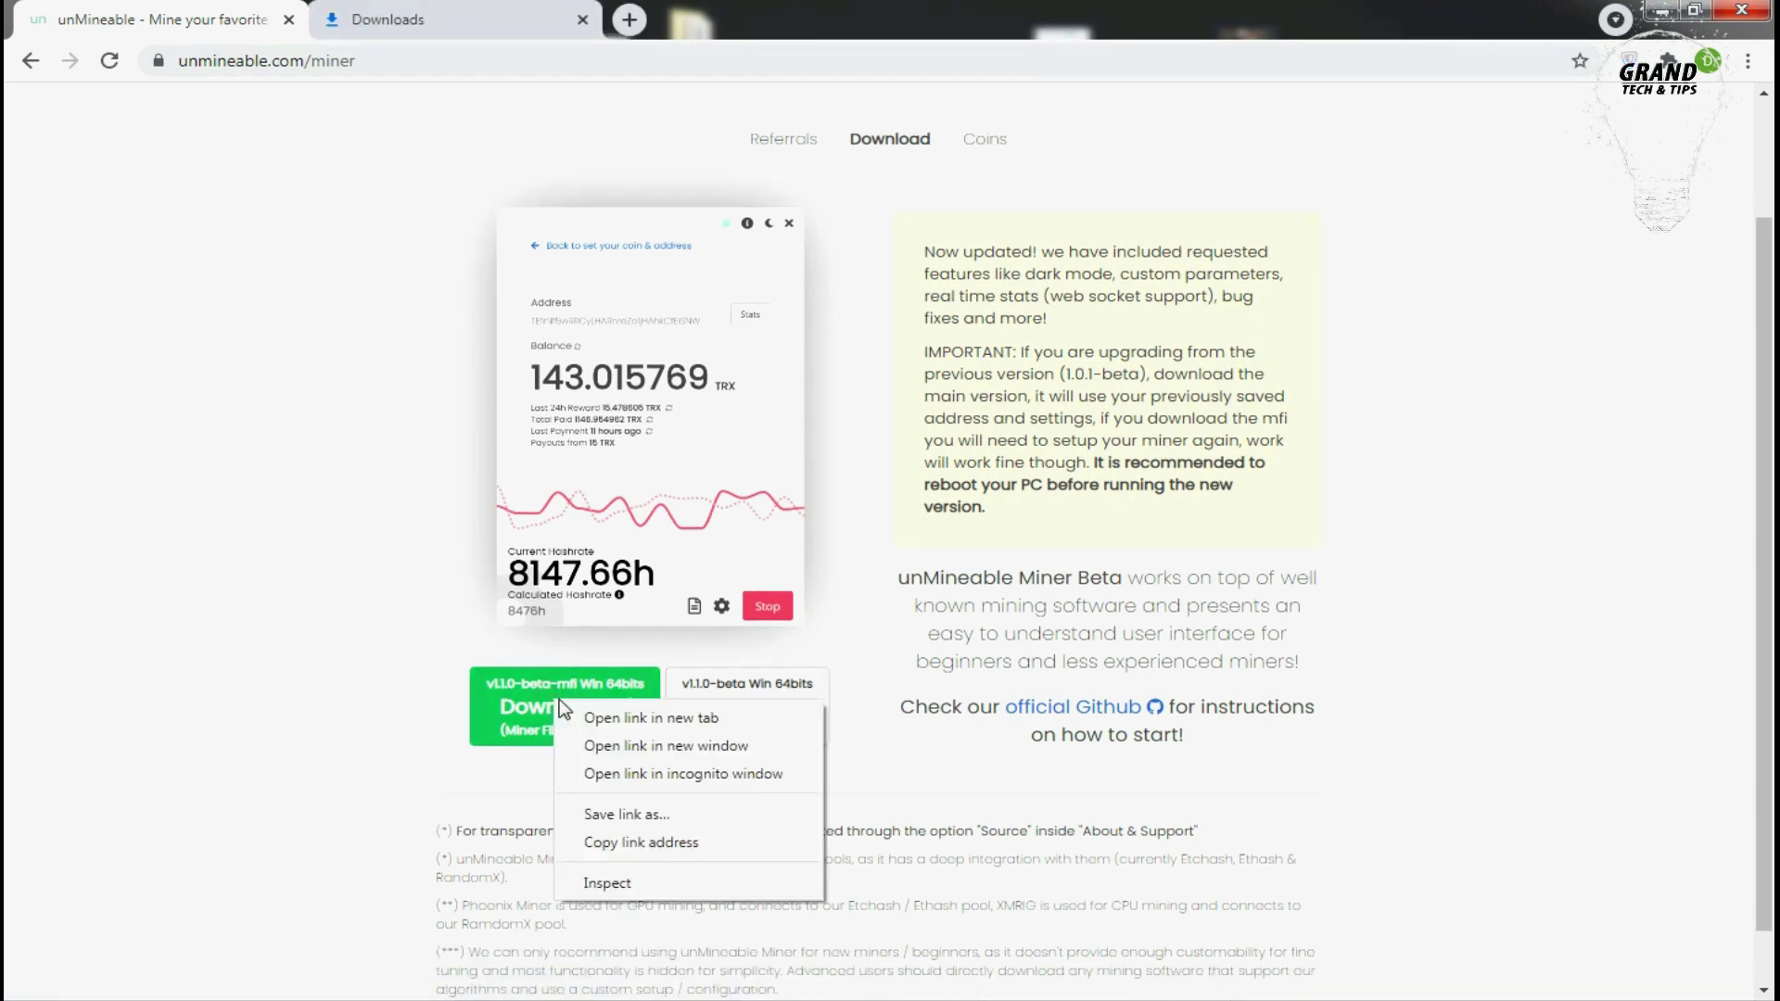
pyautogui.click(594, 816)
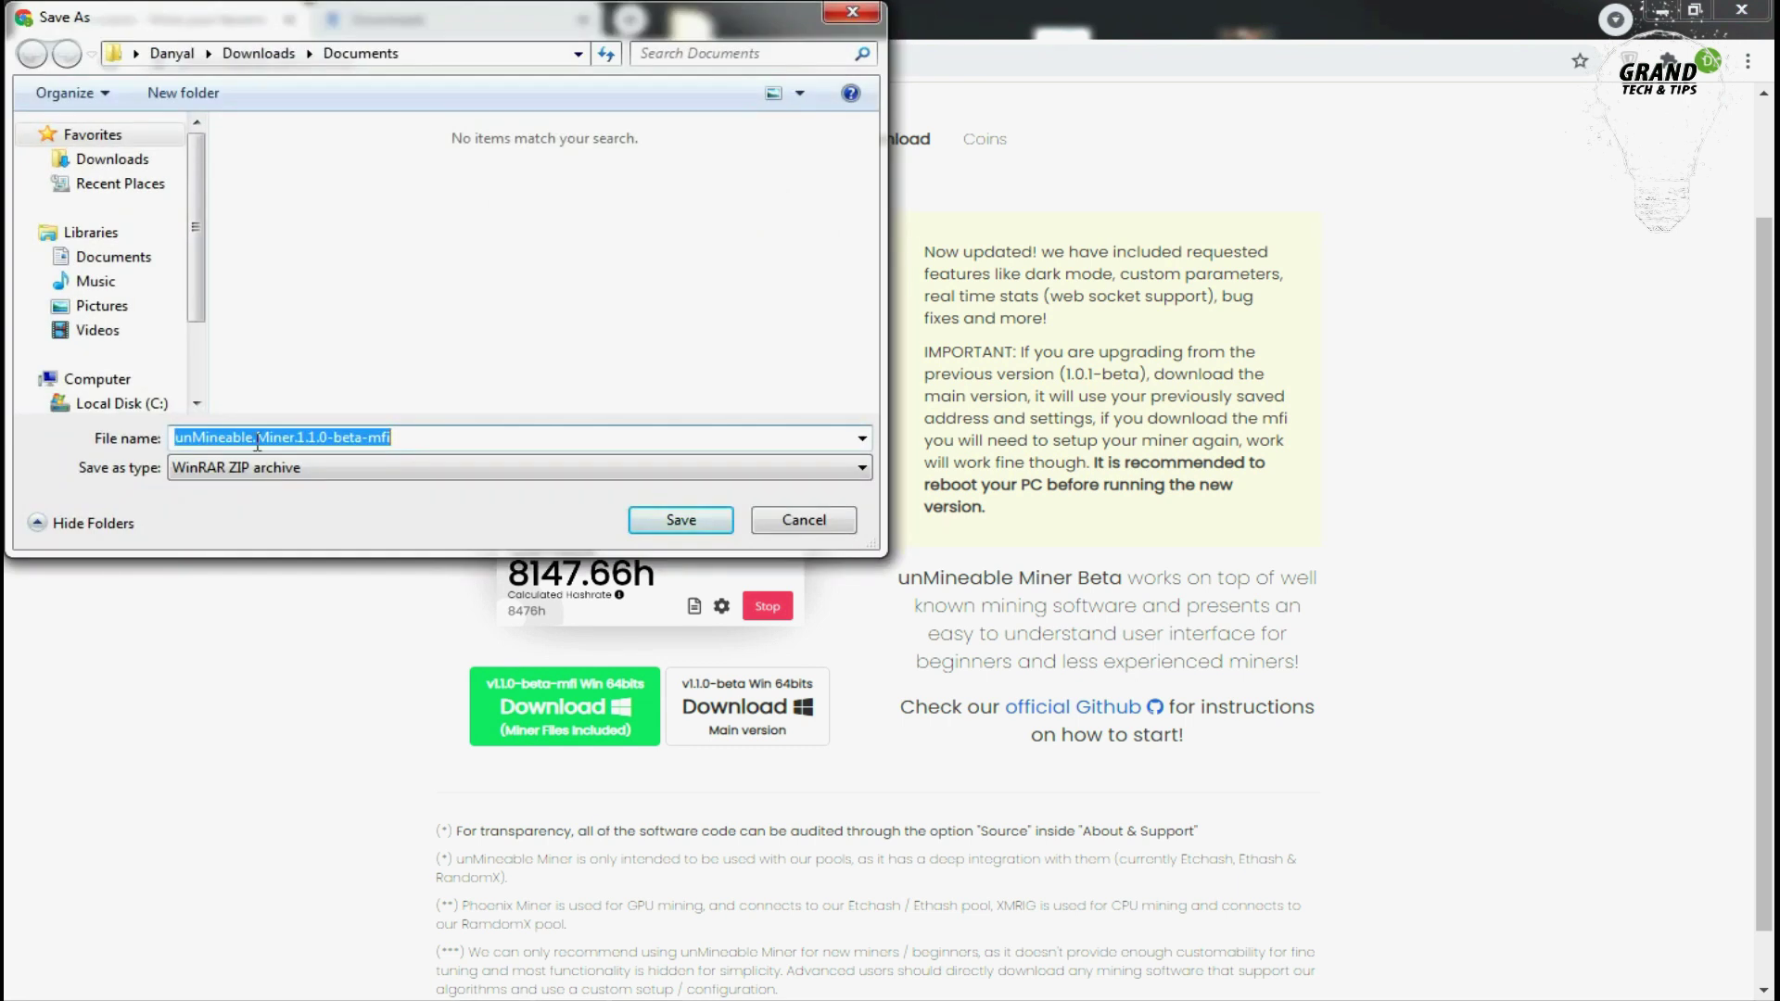
pyautogui.click(106, 159)
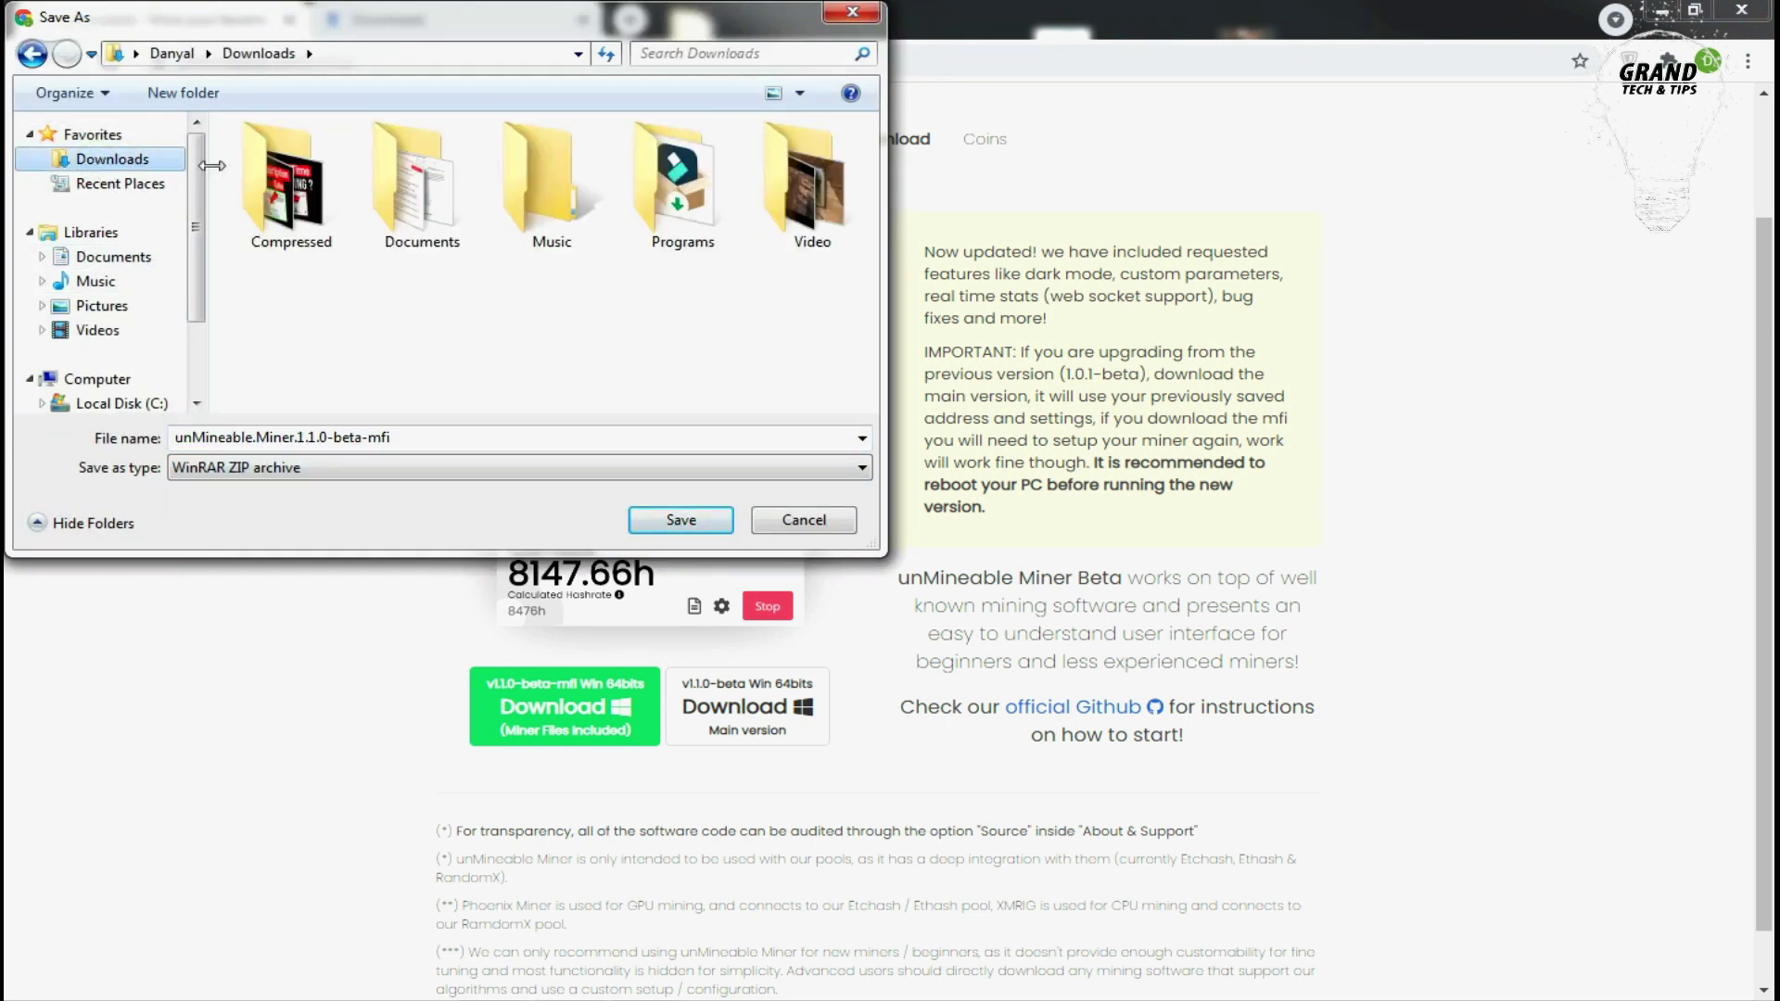
pyautogui.doubleClick(315, 193)
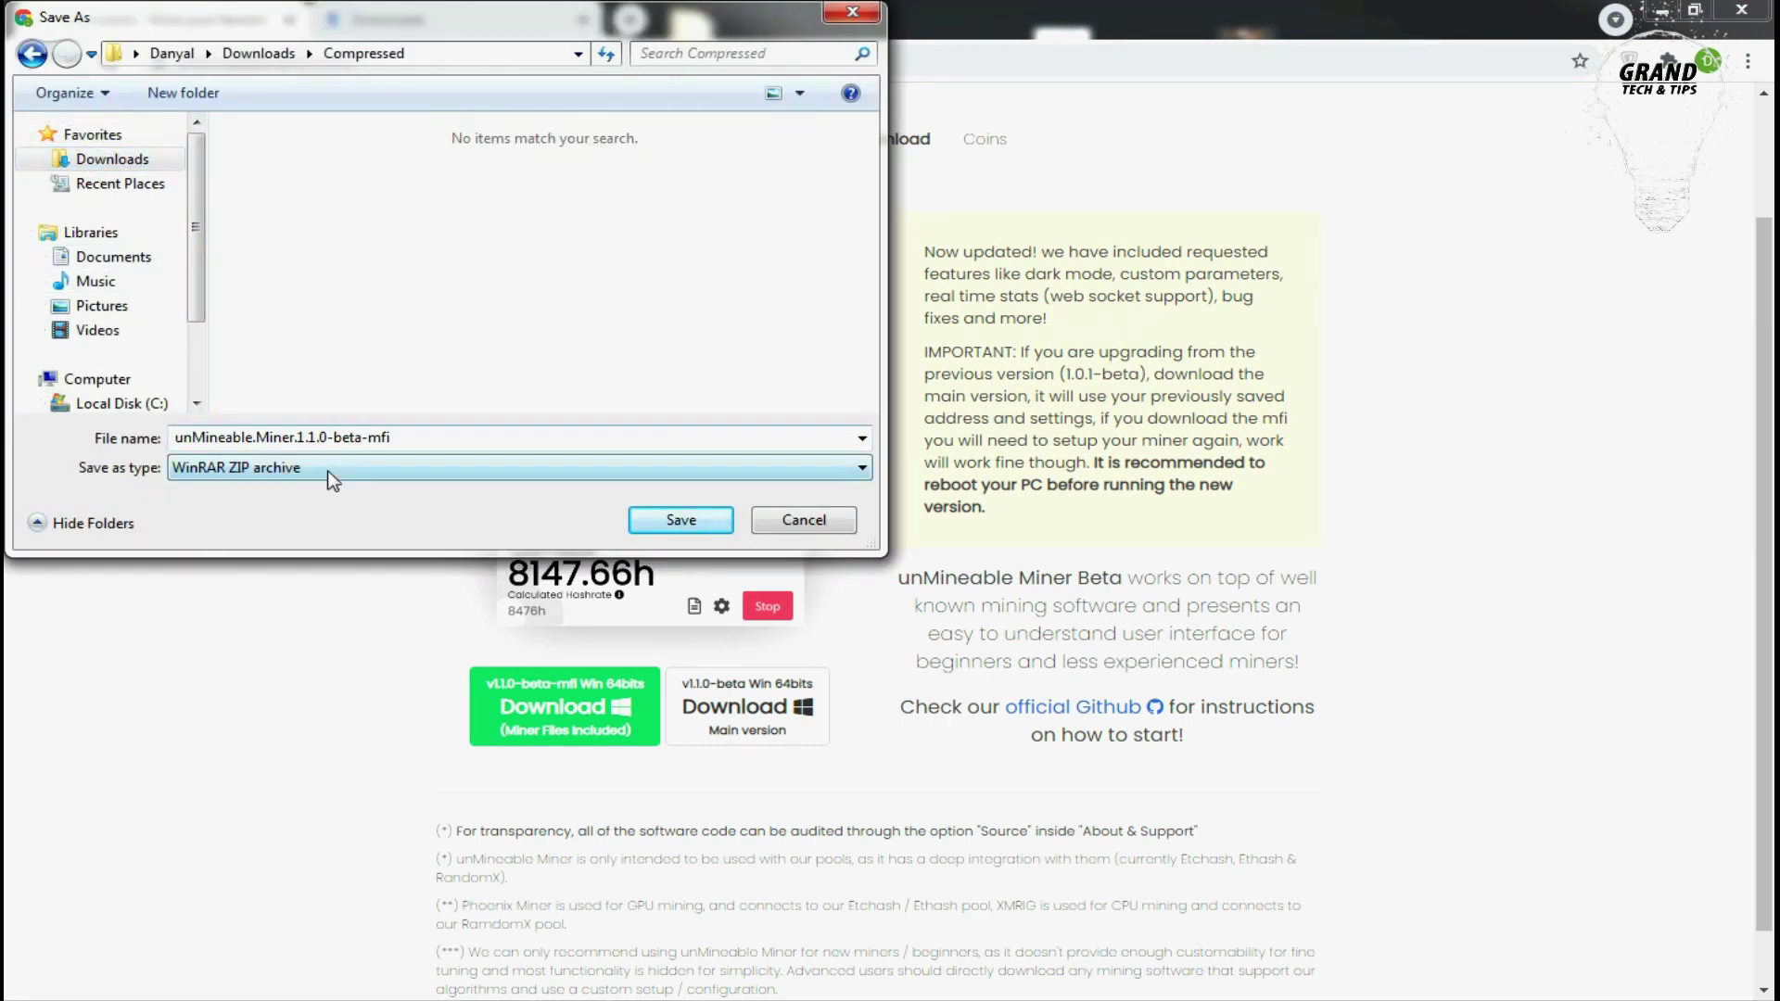
pyautogui.click(692, 520)
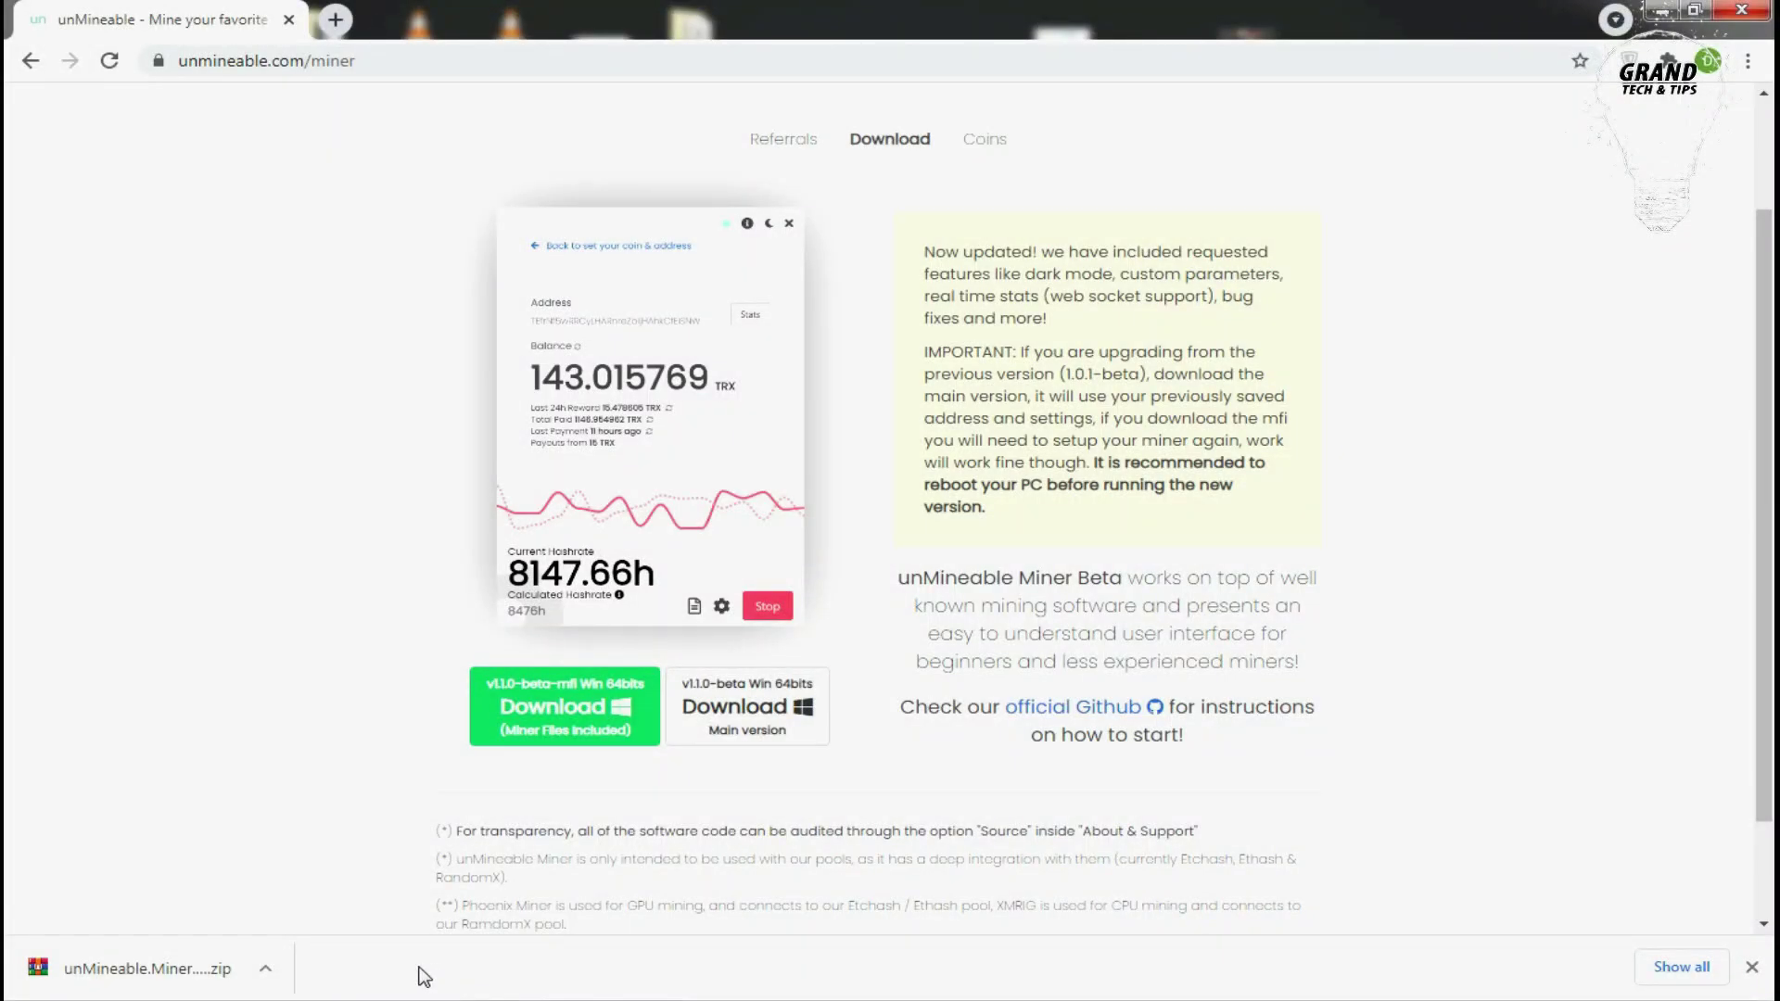
# Extract the miner zip in the Compressed folder and launch unMineable Miner 1.1.0-beta-mfi.
pyautogui.rightClick(181, 973)
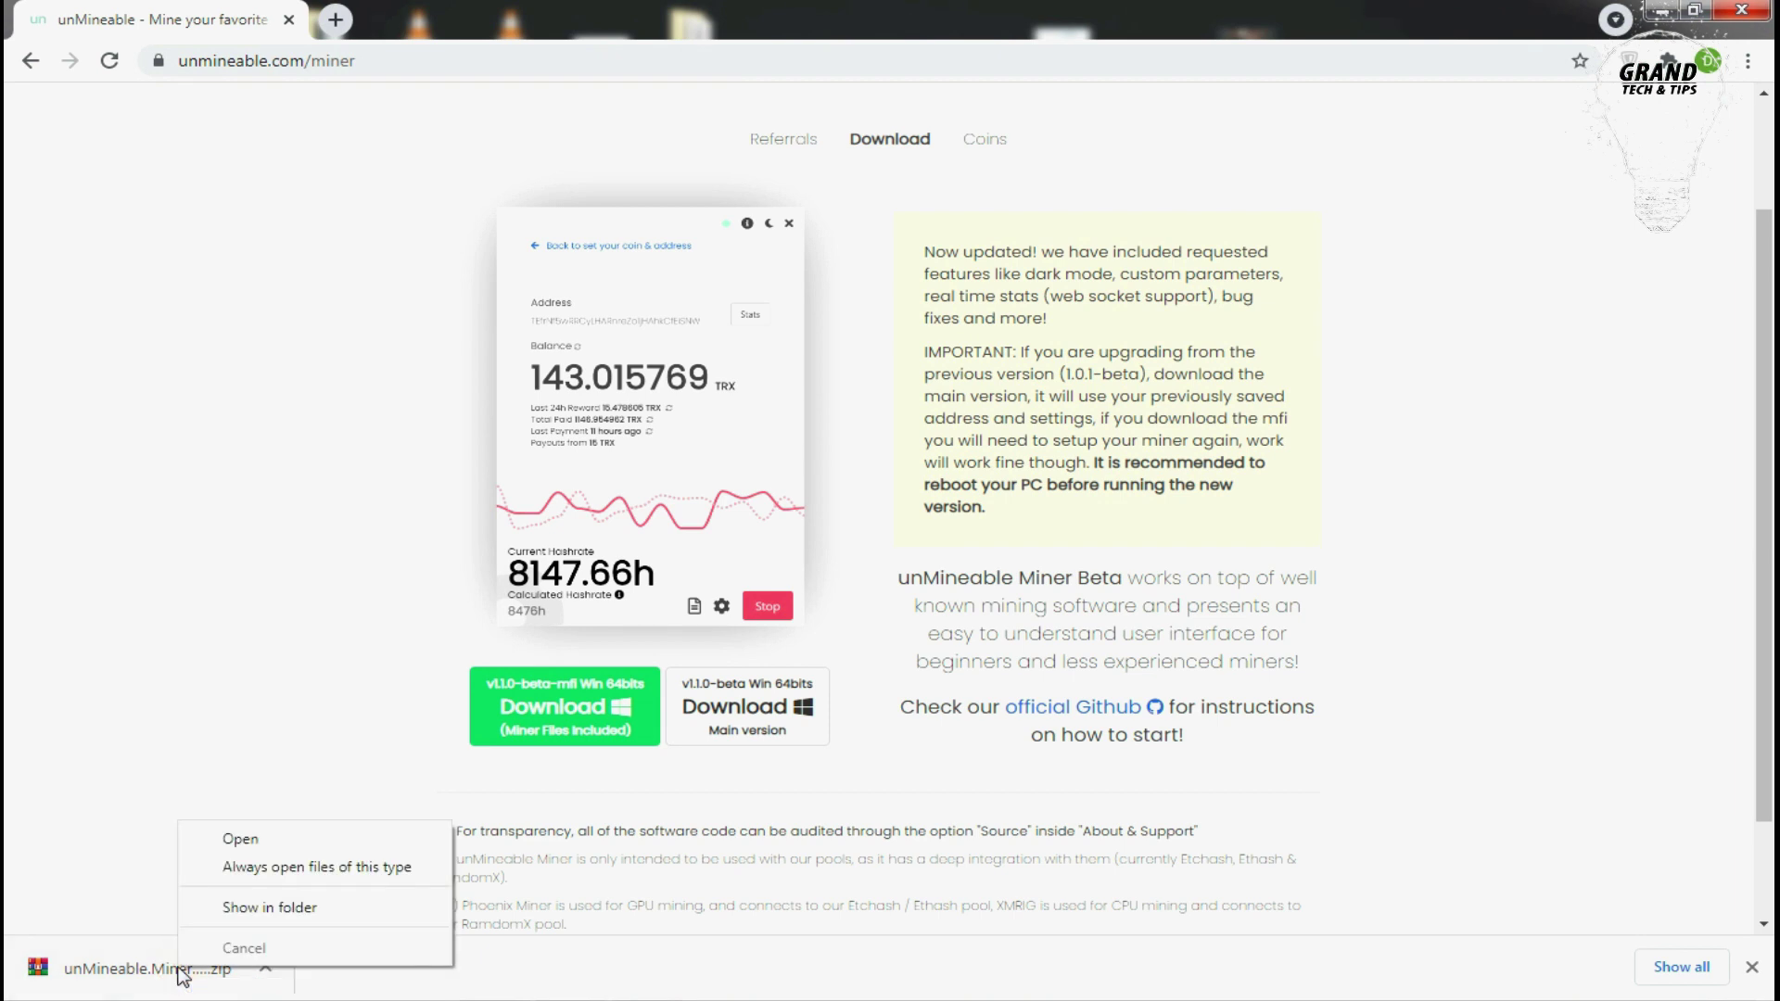
pyautogui.click(219, 908)
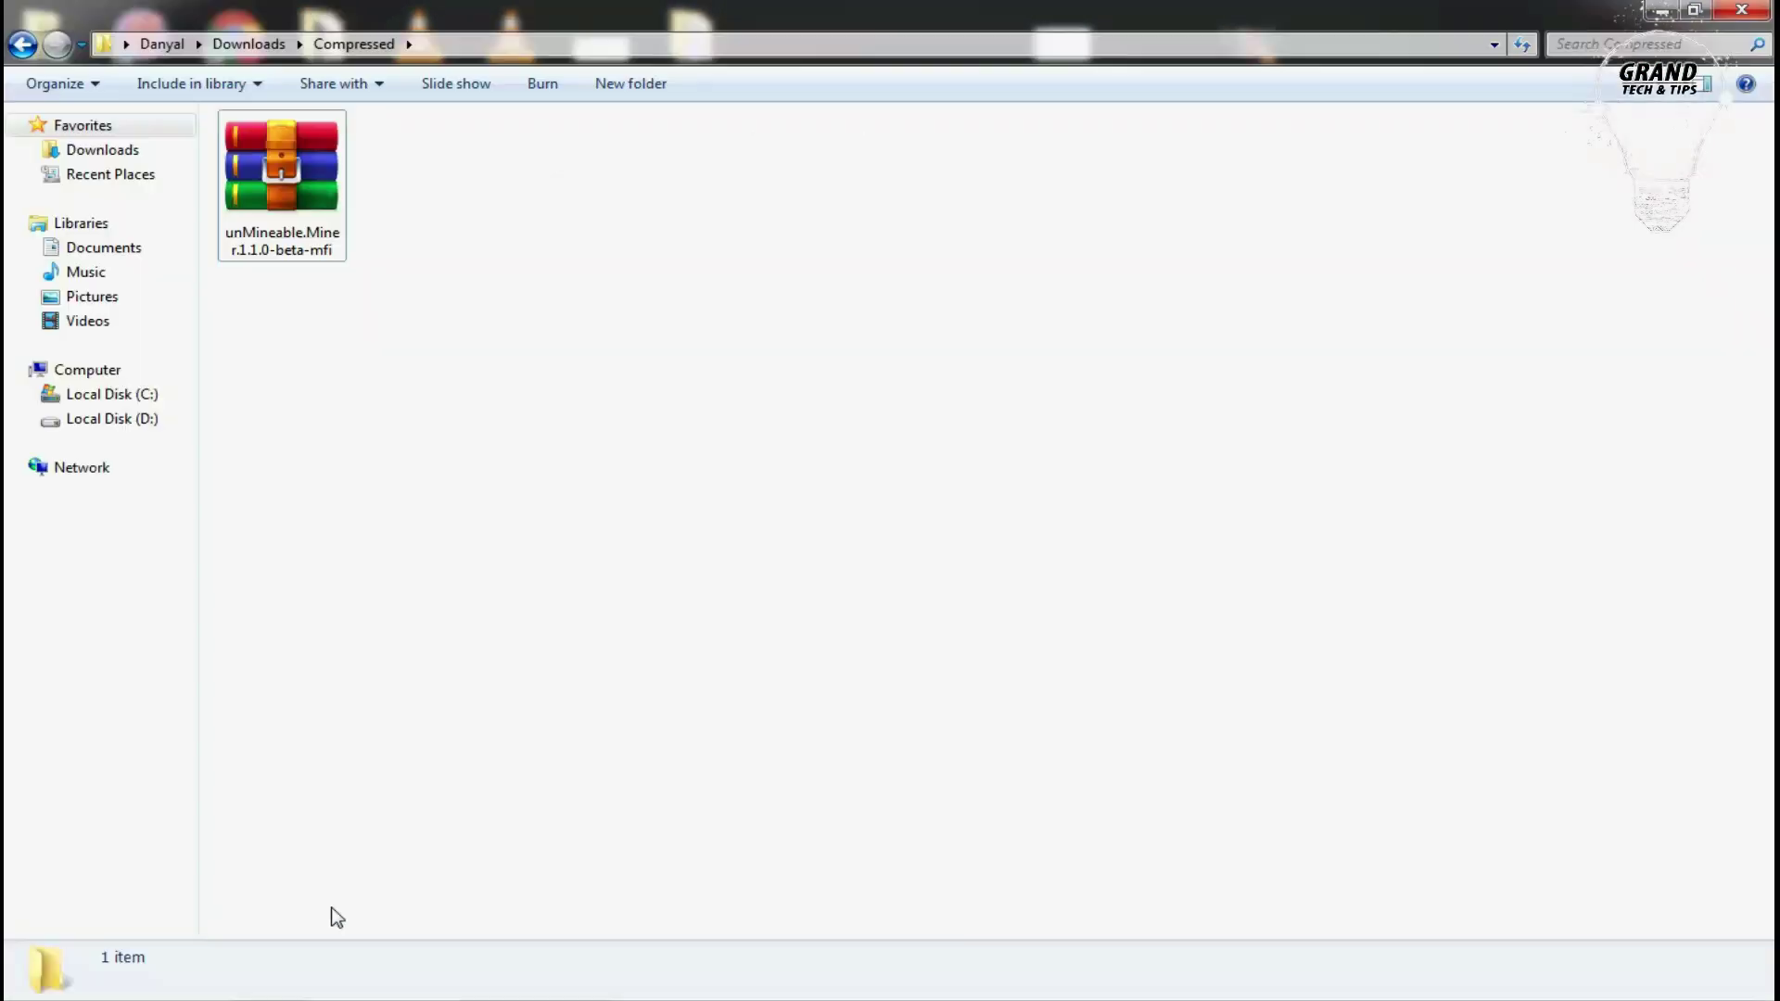
pyautogui.rightClick(314, 186)
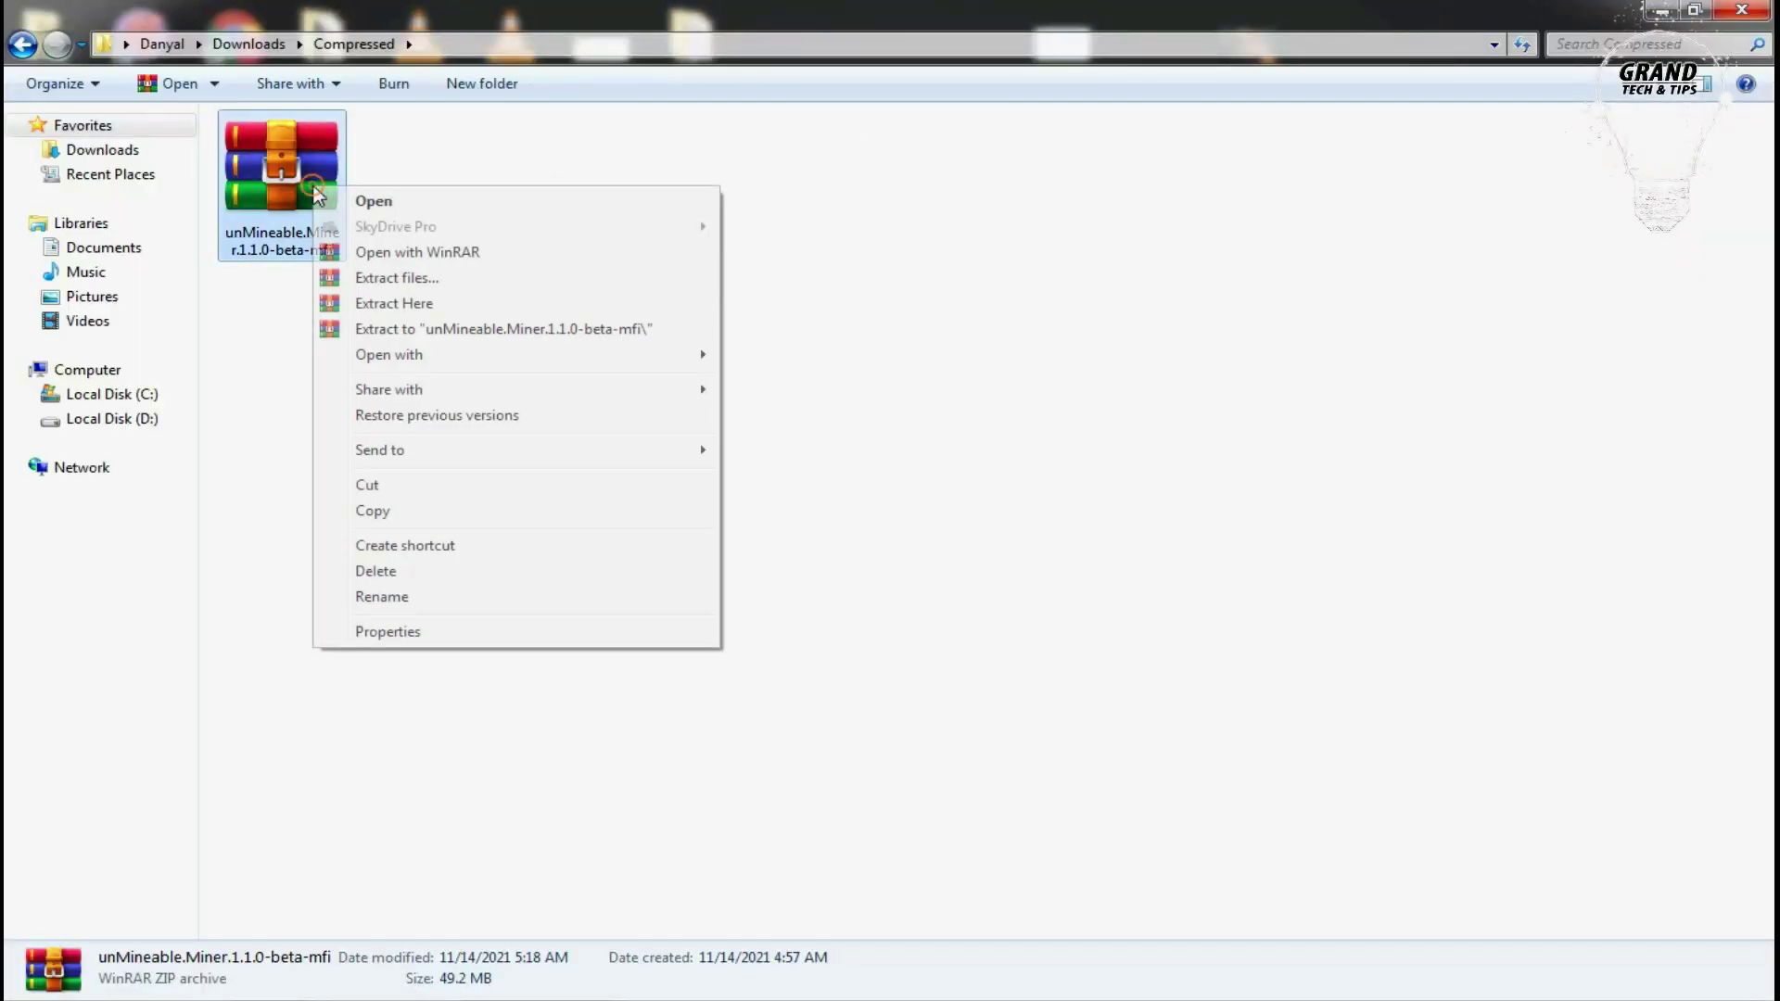
pyautogui.click(352, 304)
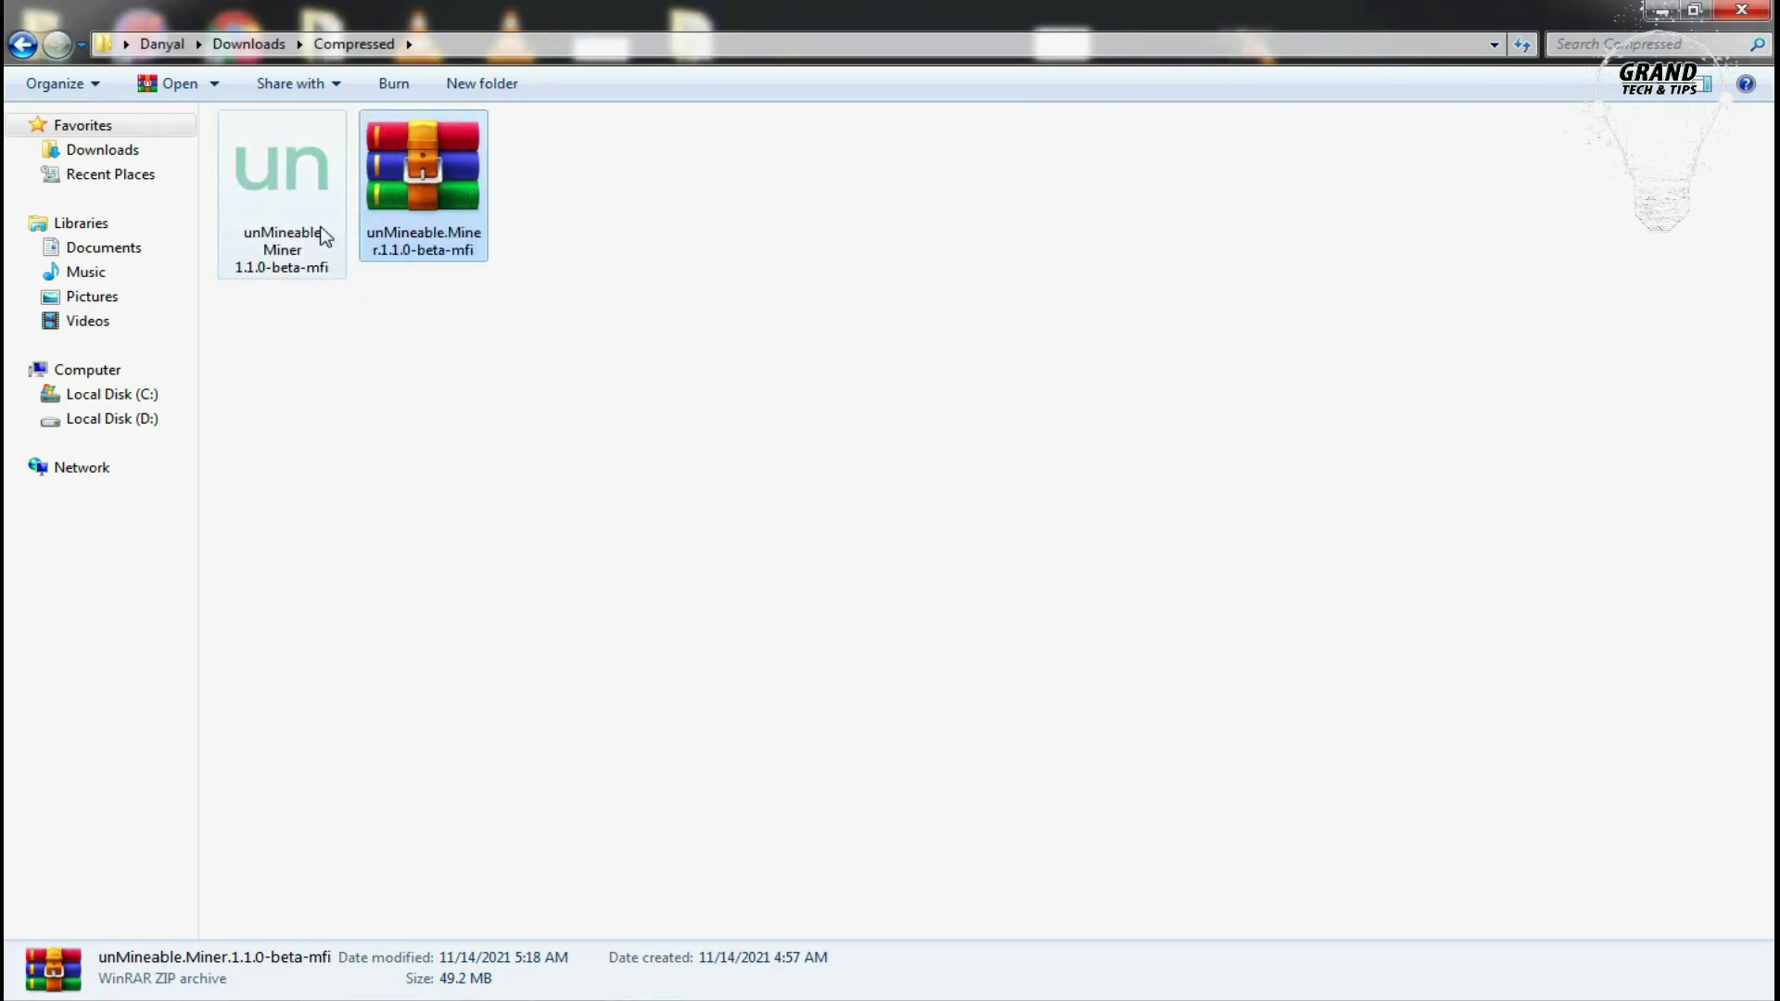
pyautogui.doubleClick(325, 237)
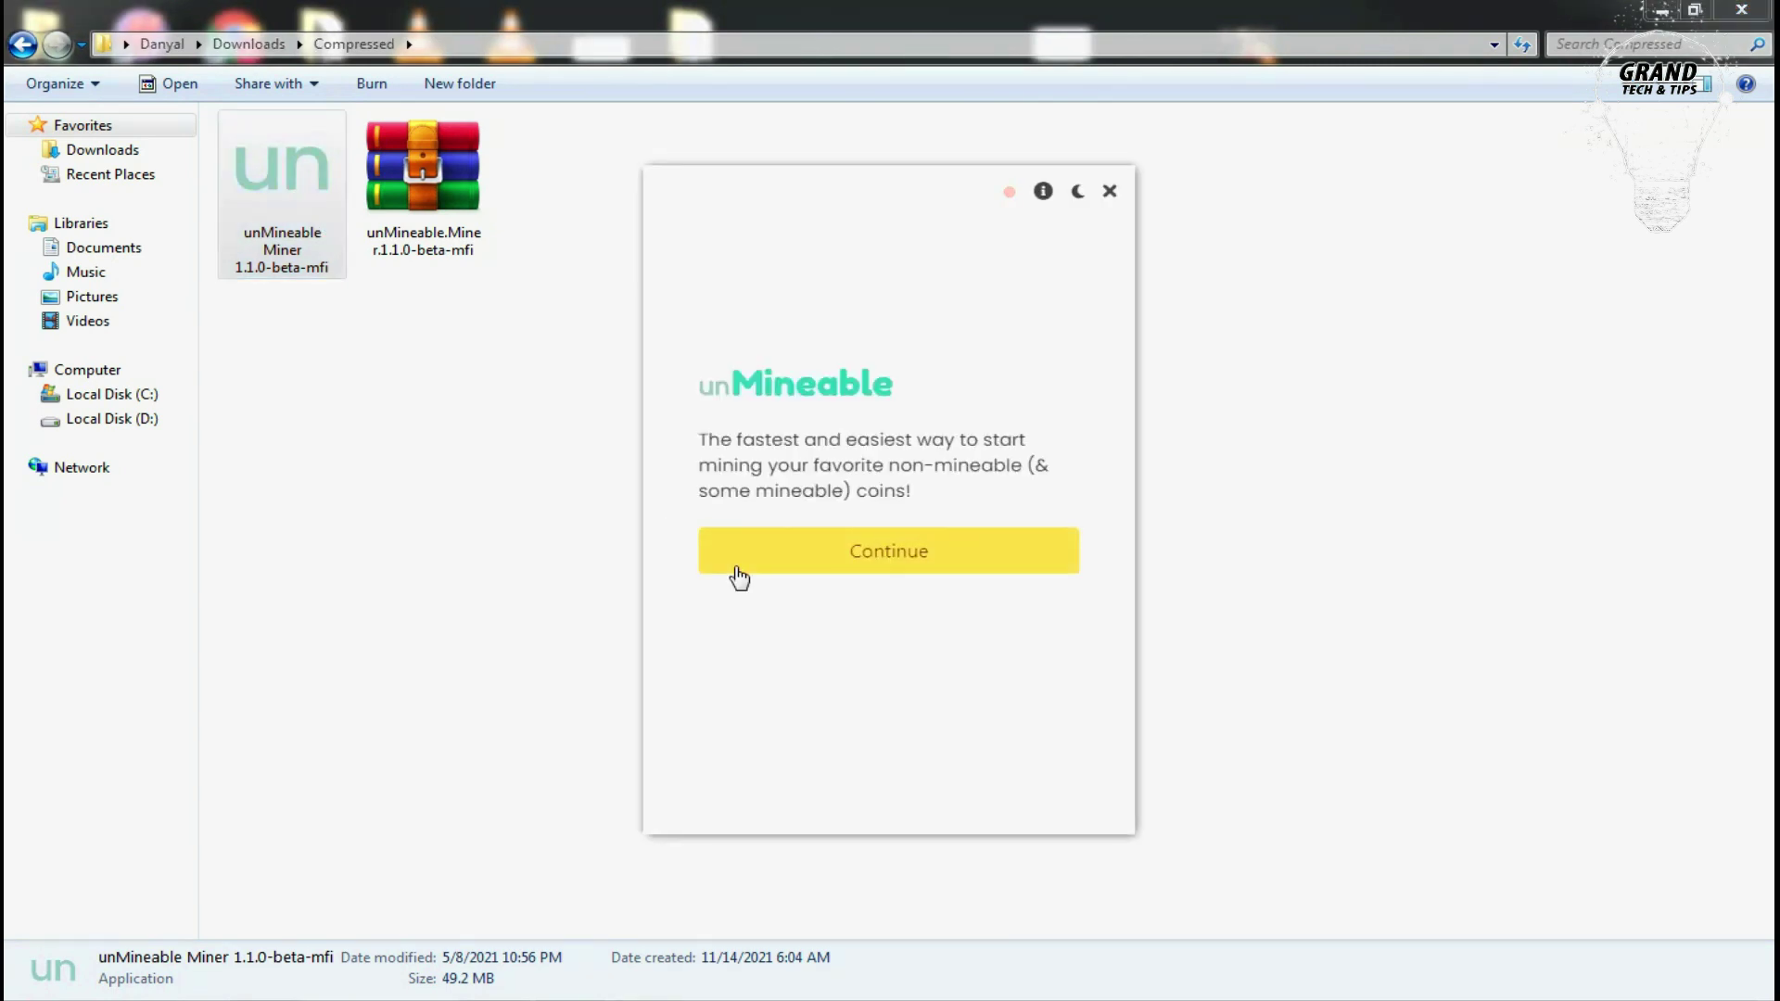
# Continue past the welcome screen and look at the Graphics Card (GPU) hardware option.
pyautogui.click(906, 556)
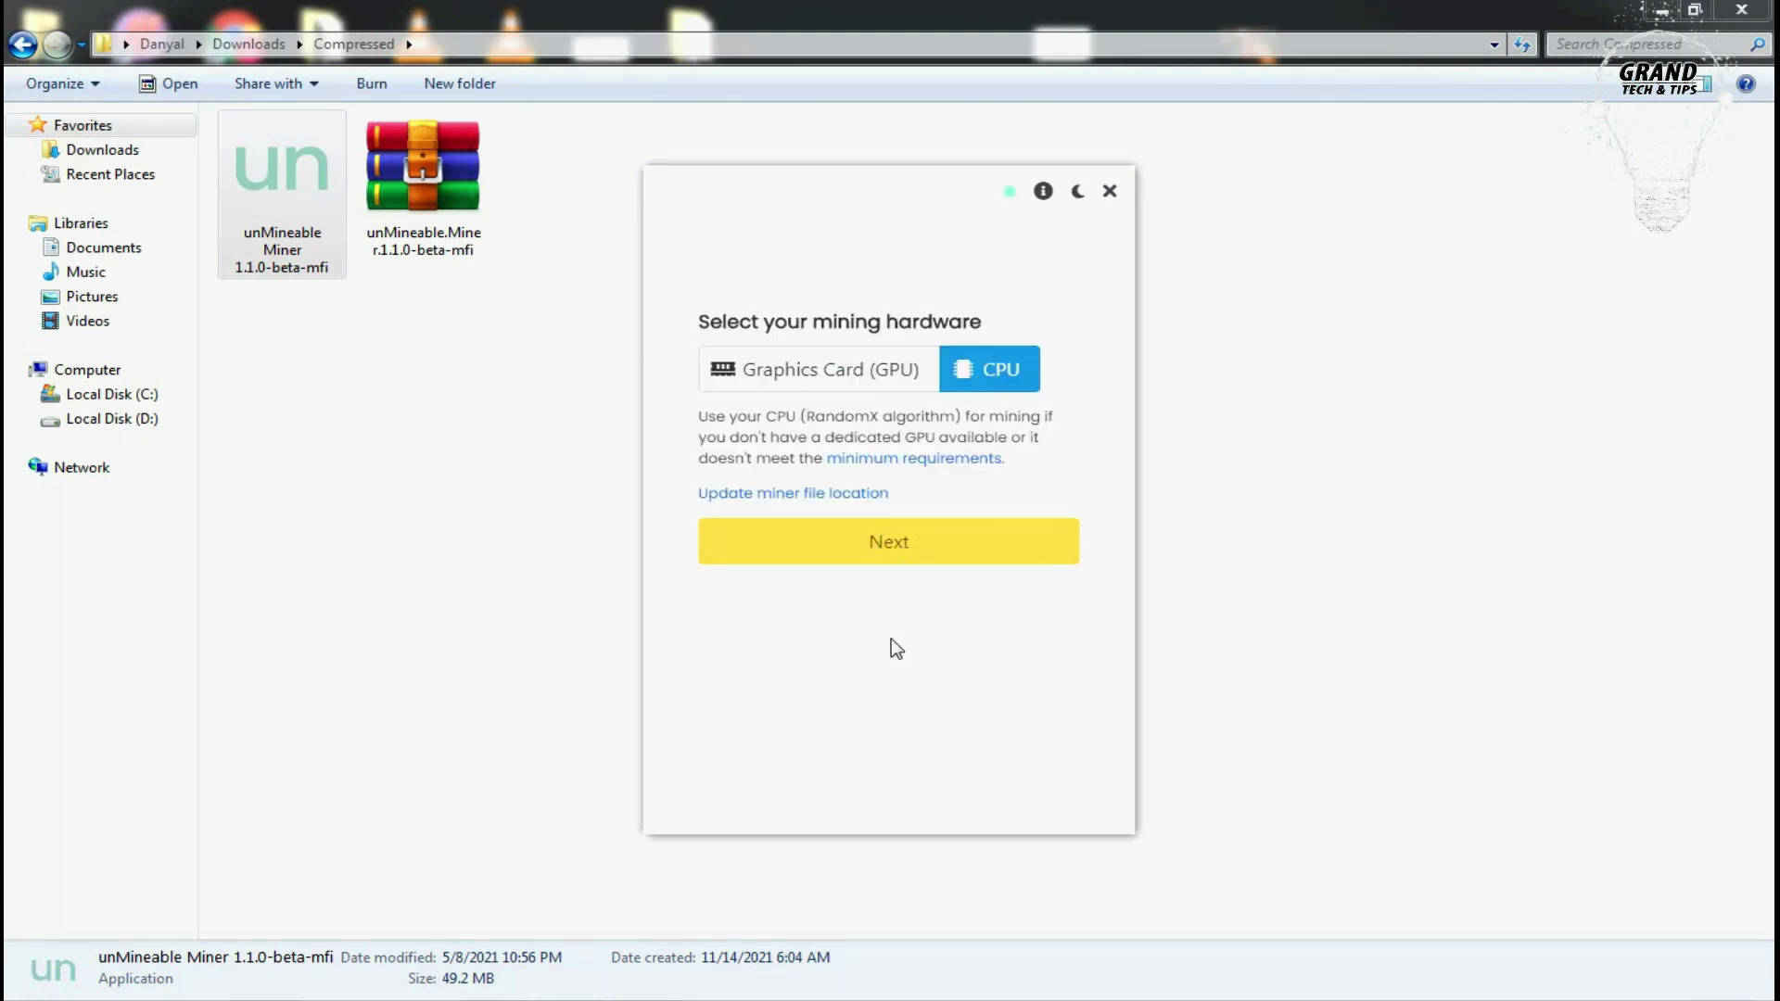
pyautogui.click(809, 382)
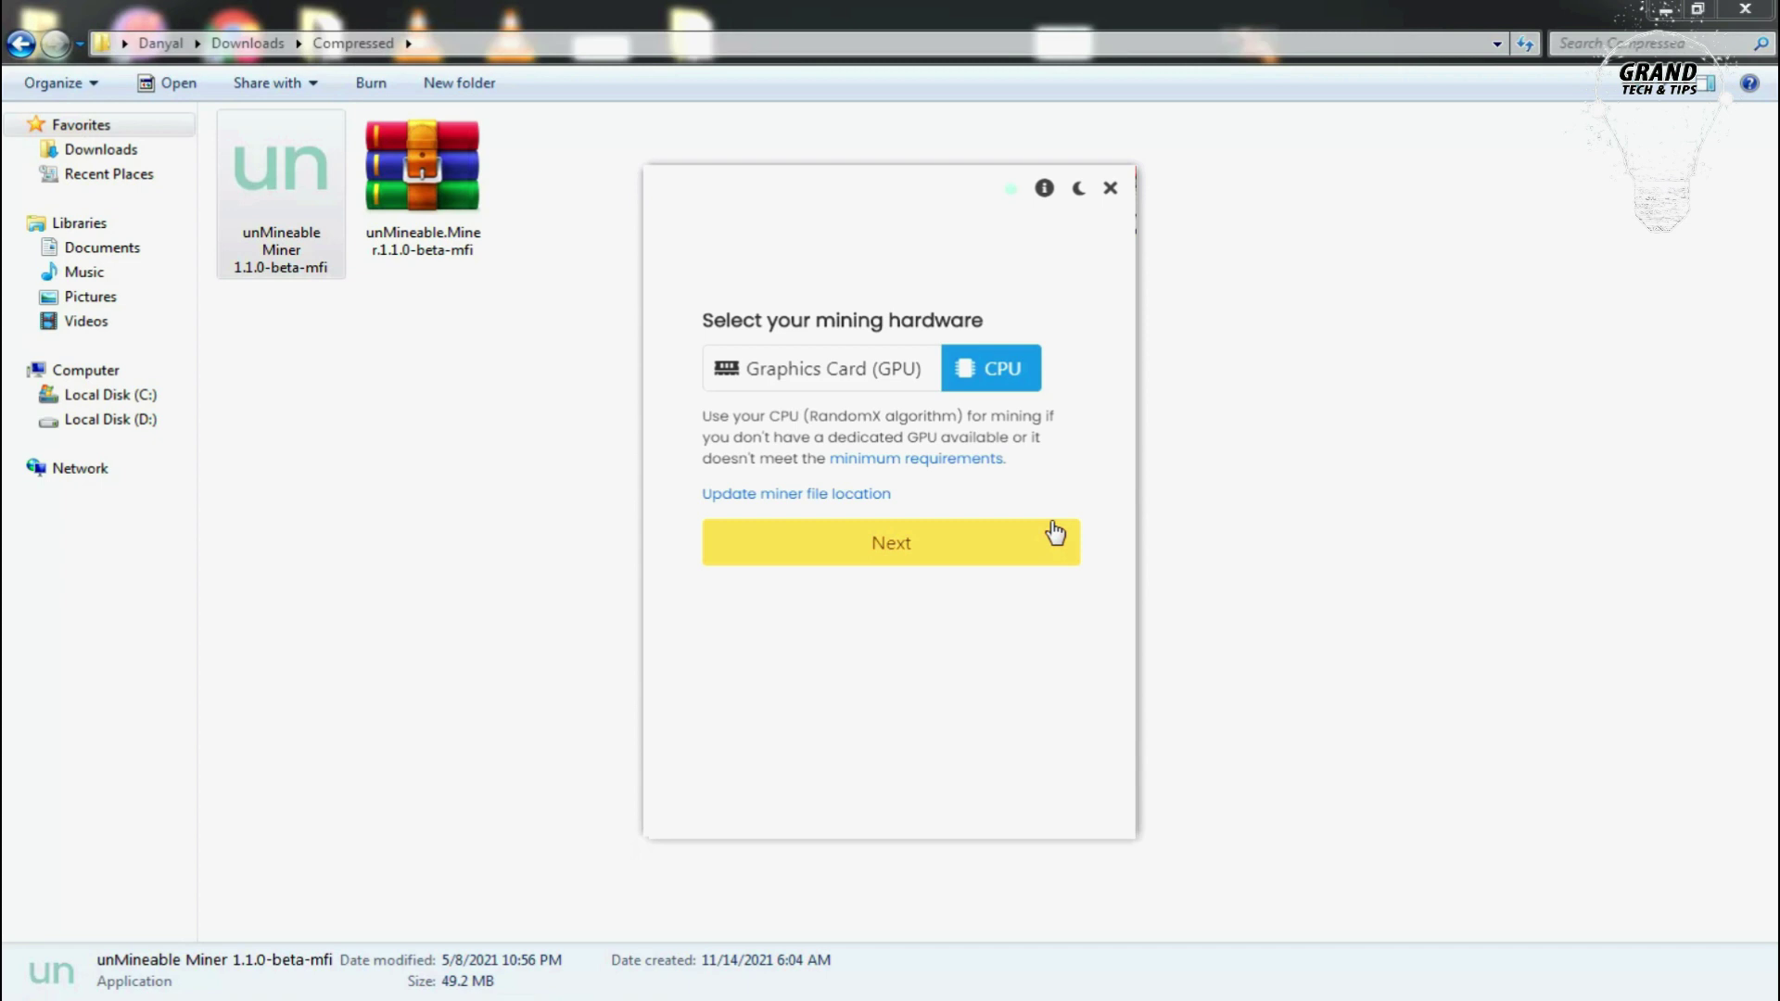
# Choose Dogecoin (DOGE) from the coin list and select the empty wallet address box.
pyautogui.click(953, 556)
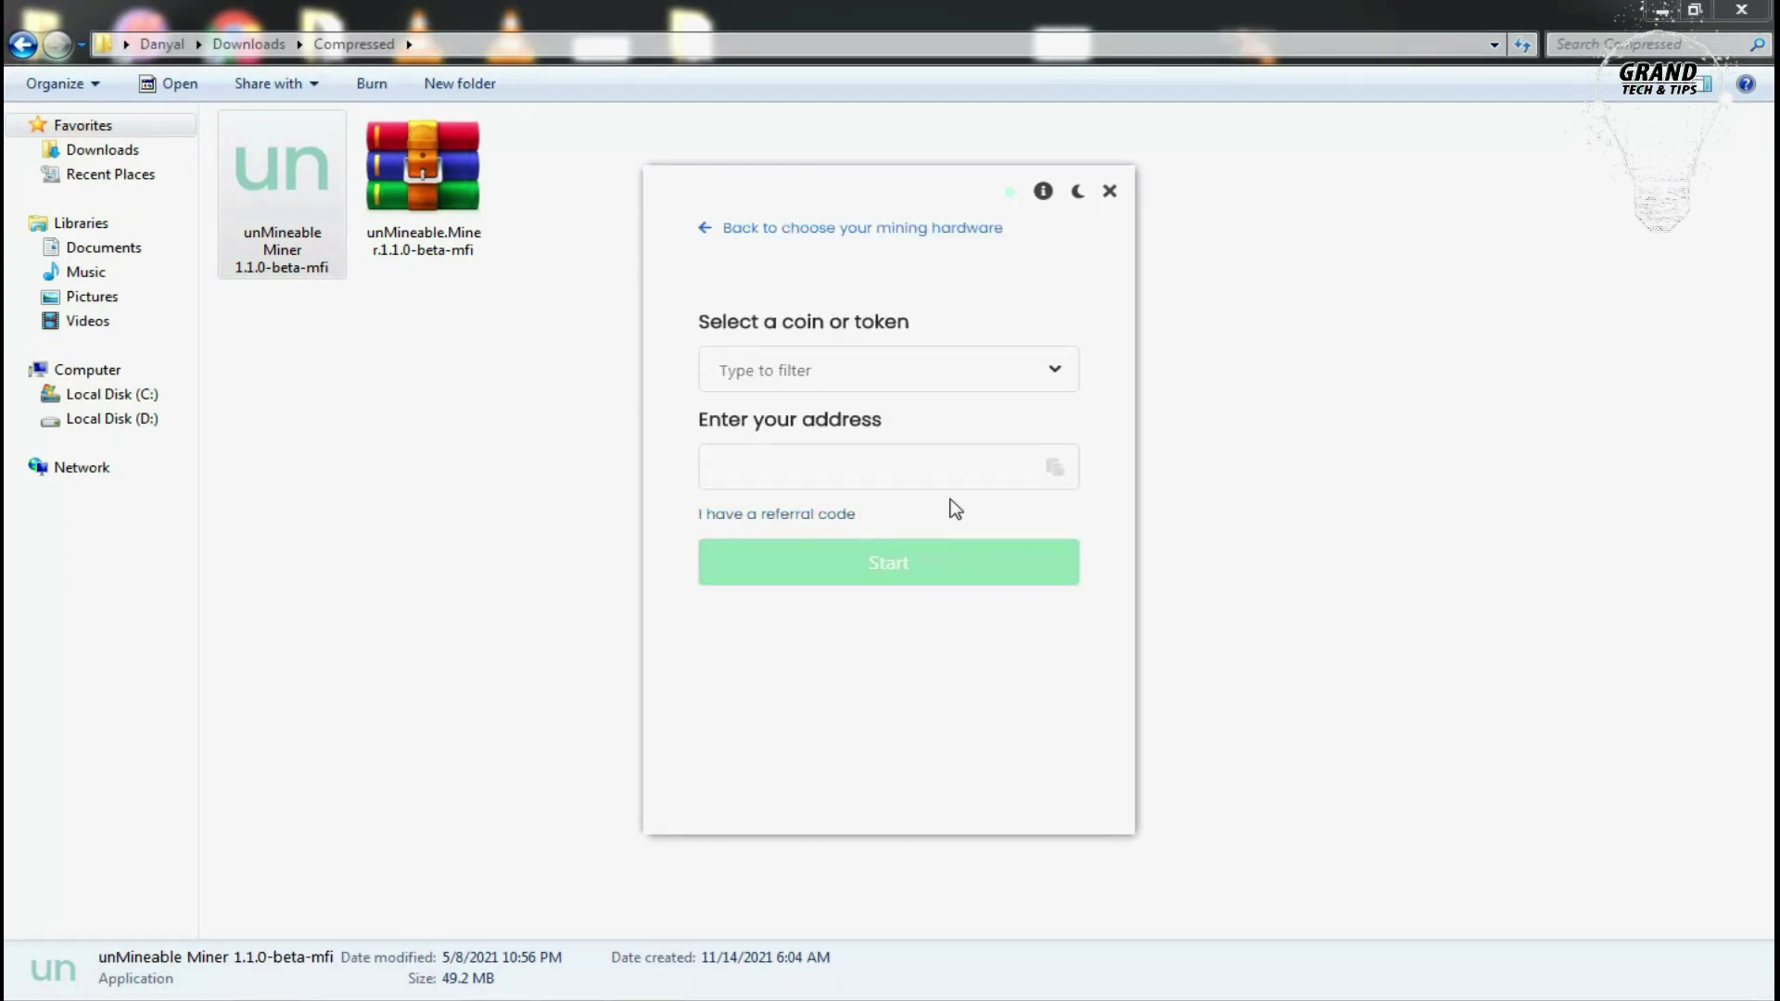
pyautogui.click(1057, 371)
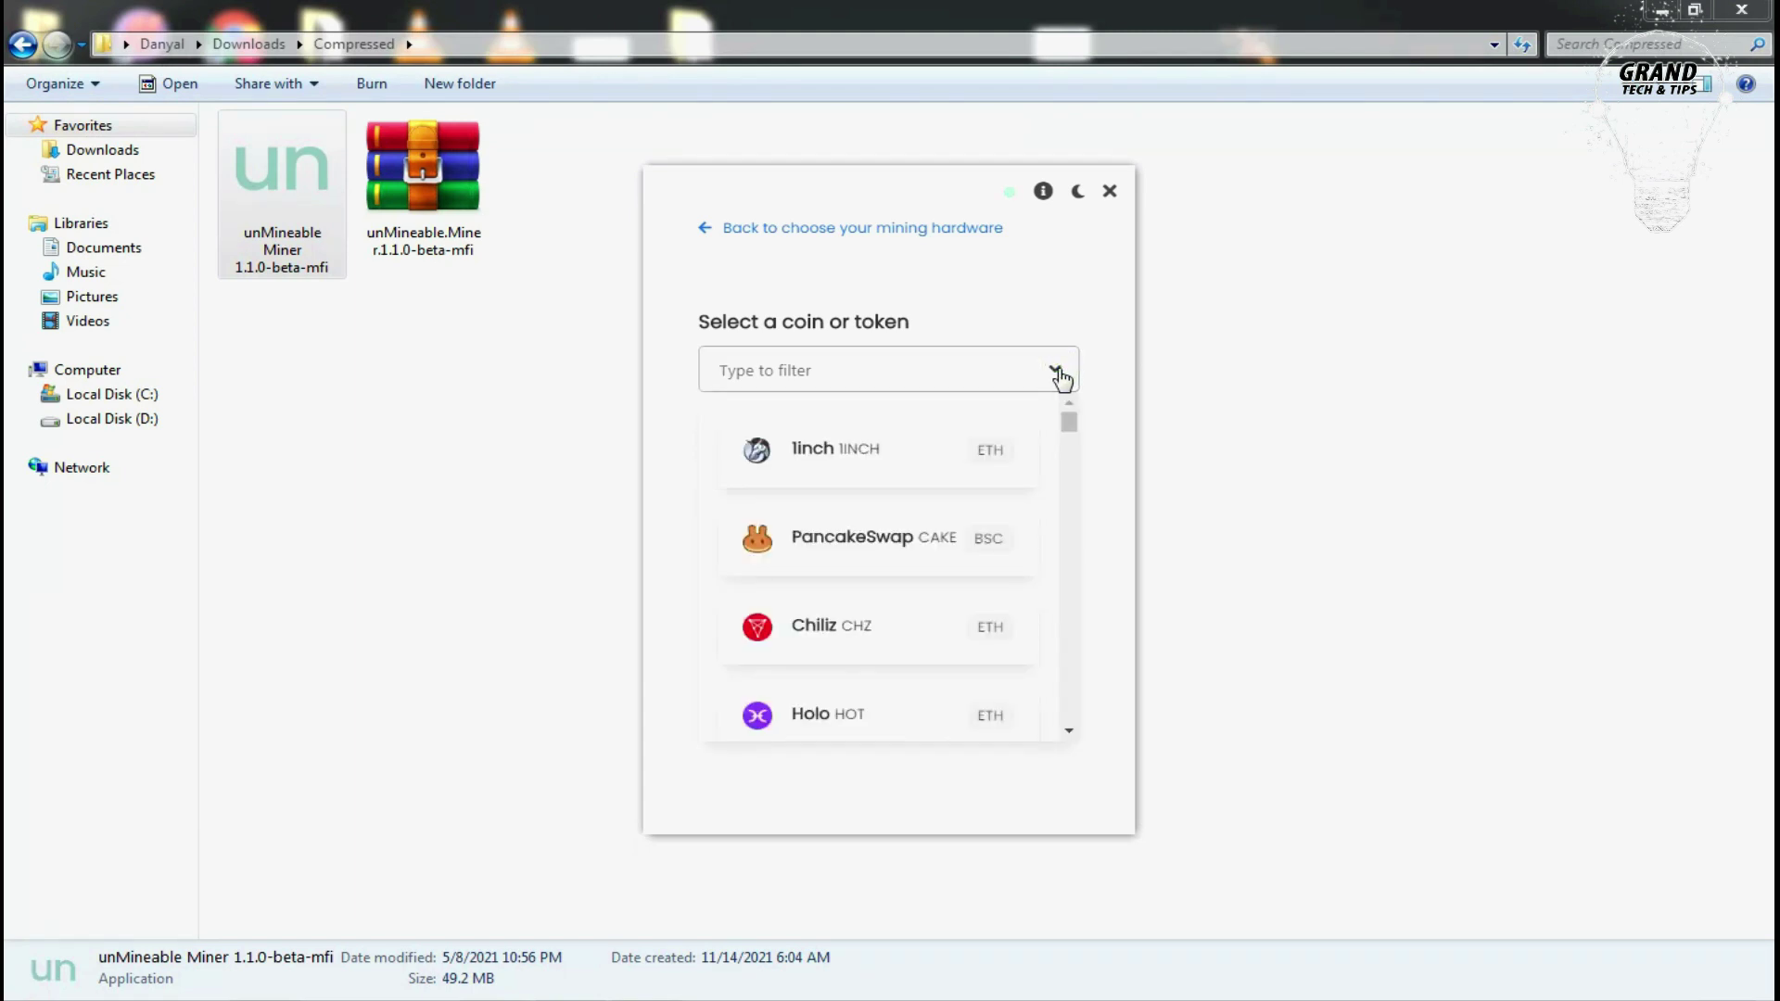
pyautogui.scroll(-3, 965, 477)
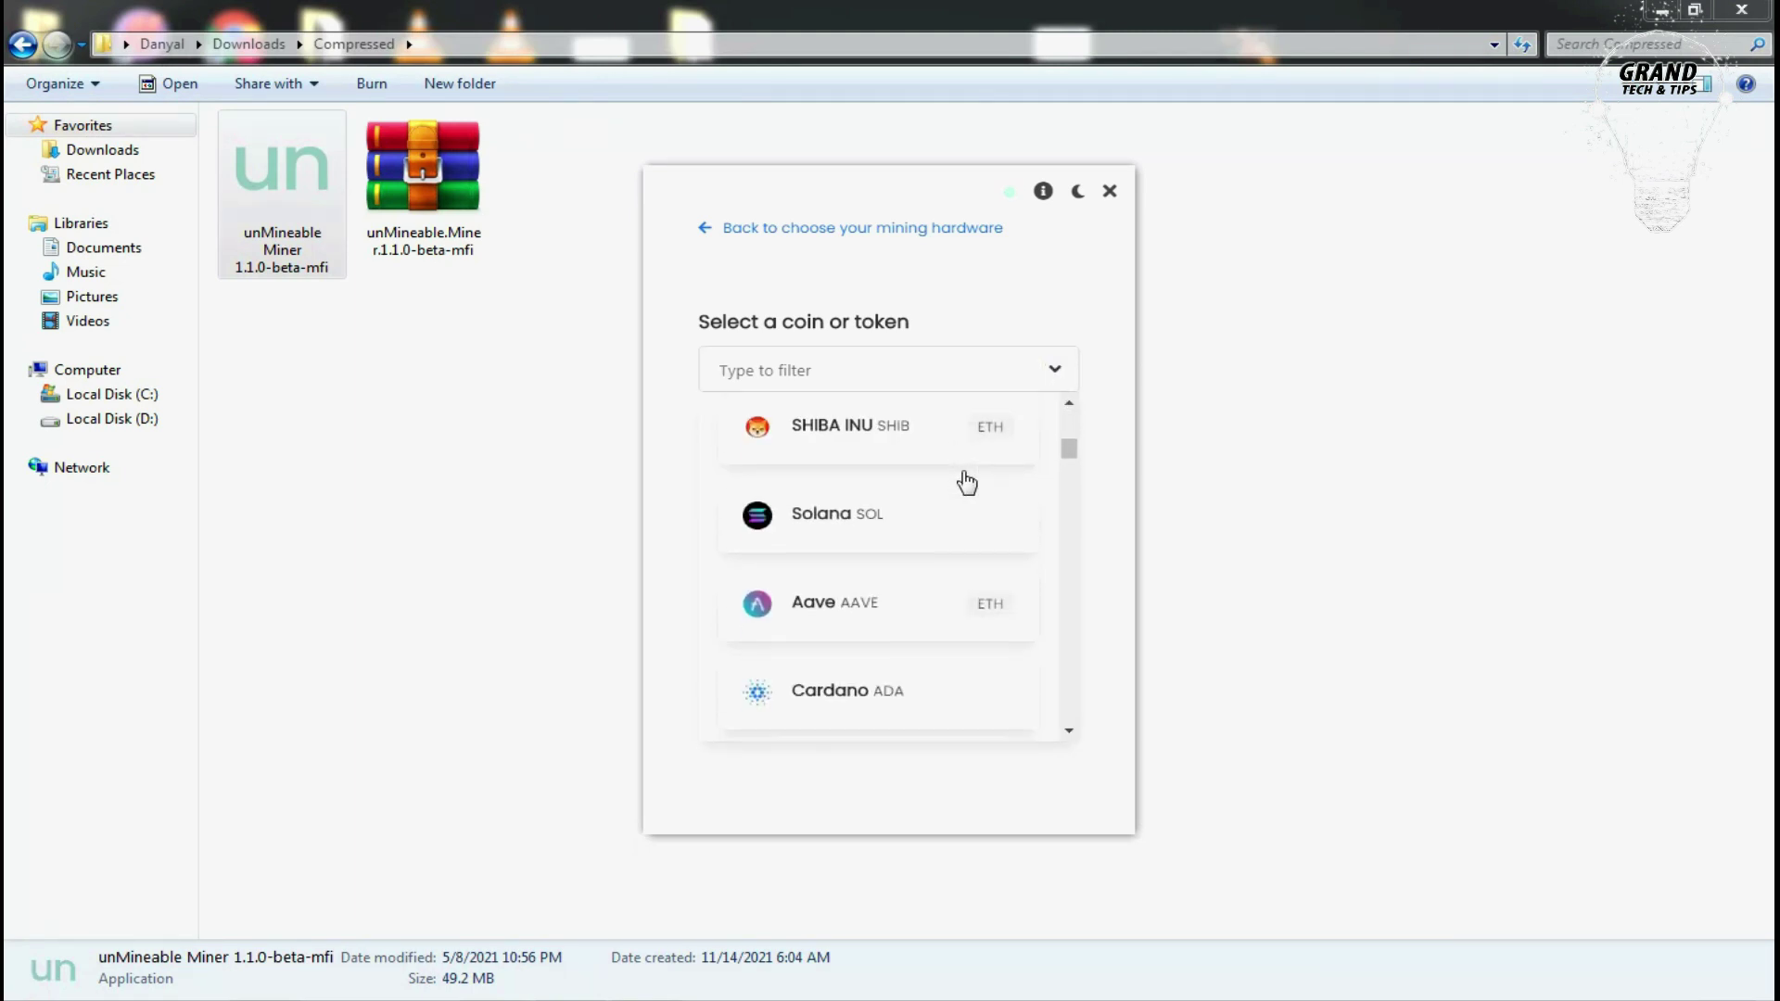
pyautogui.scroll(-5, 968, 482)
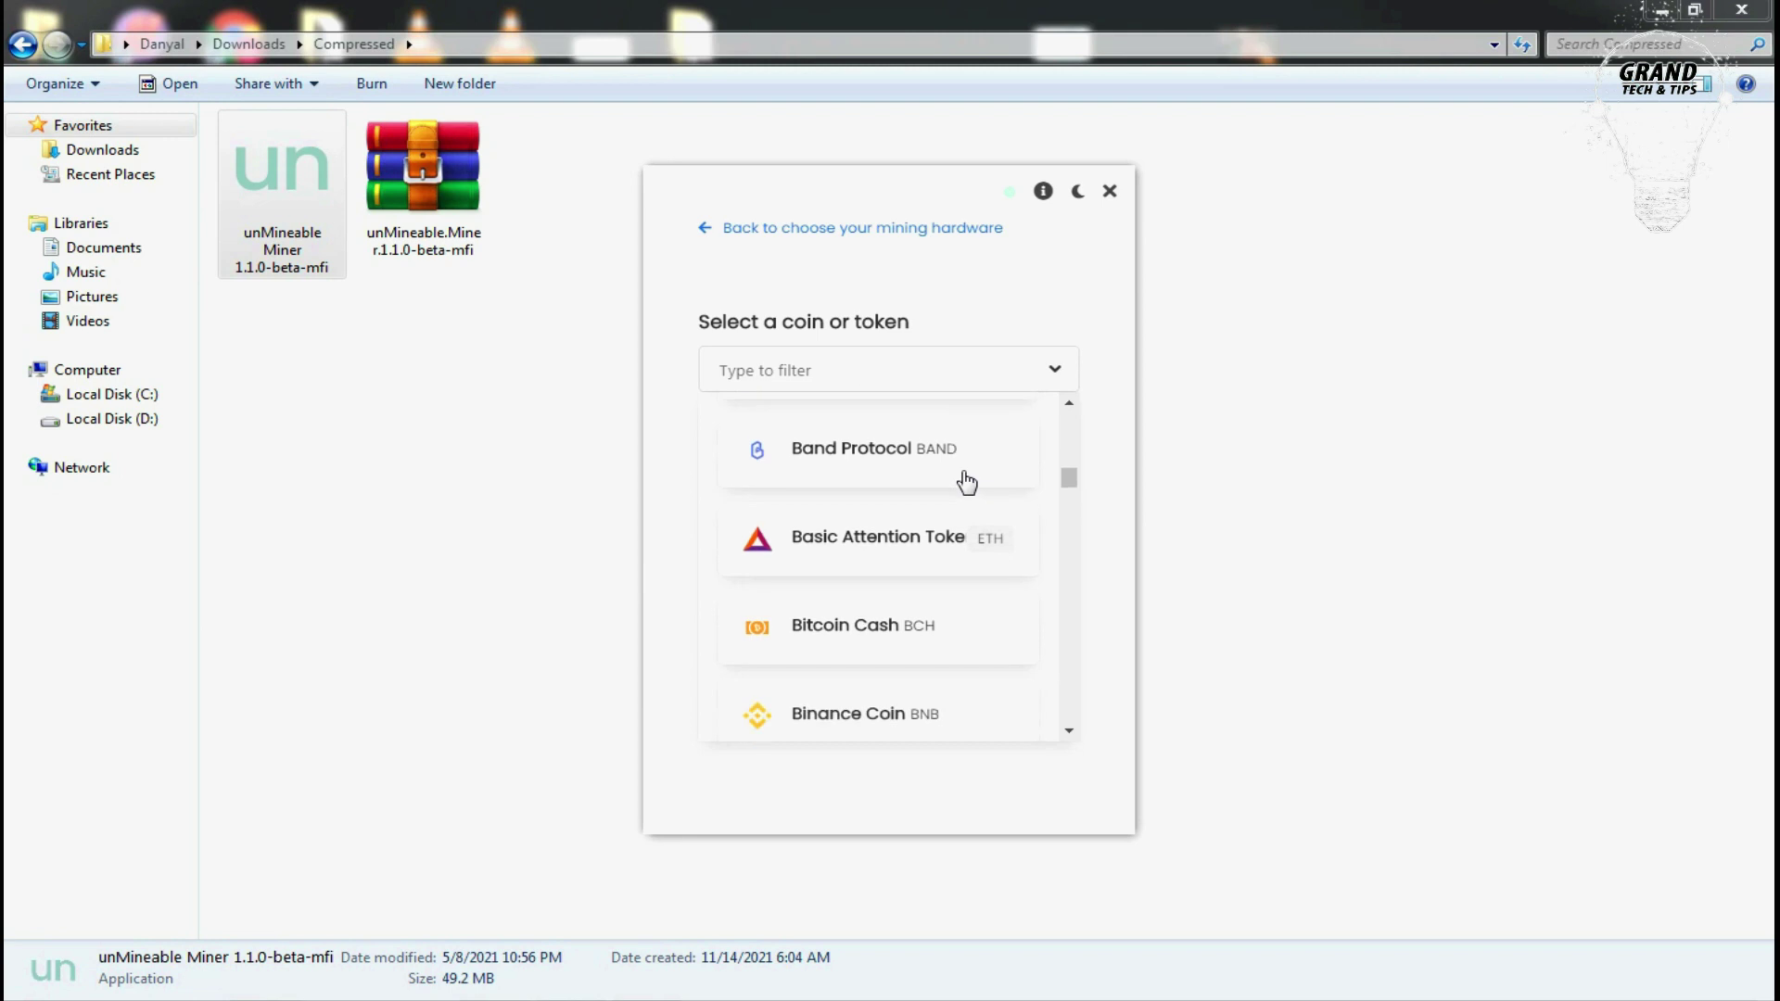
pyautogui.scroll(-3, 967, 482)
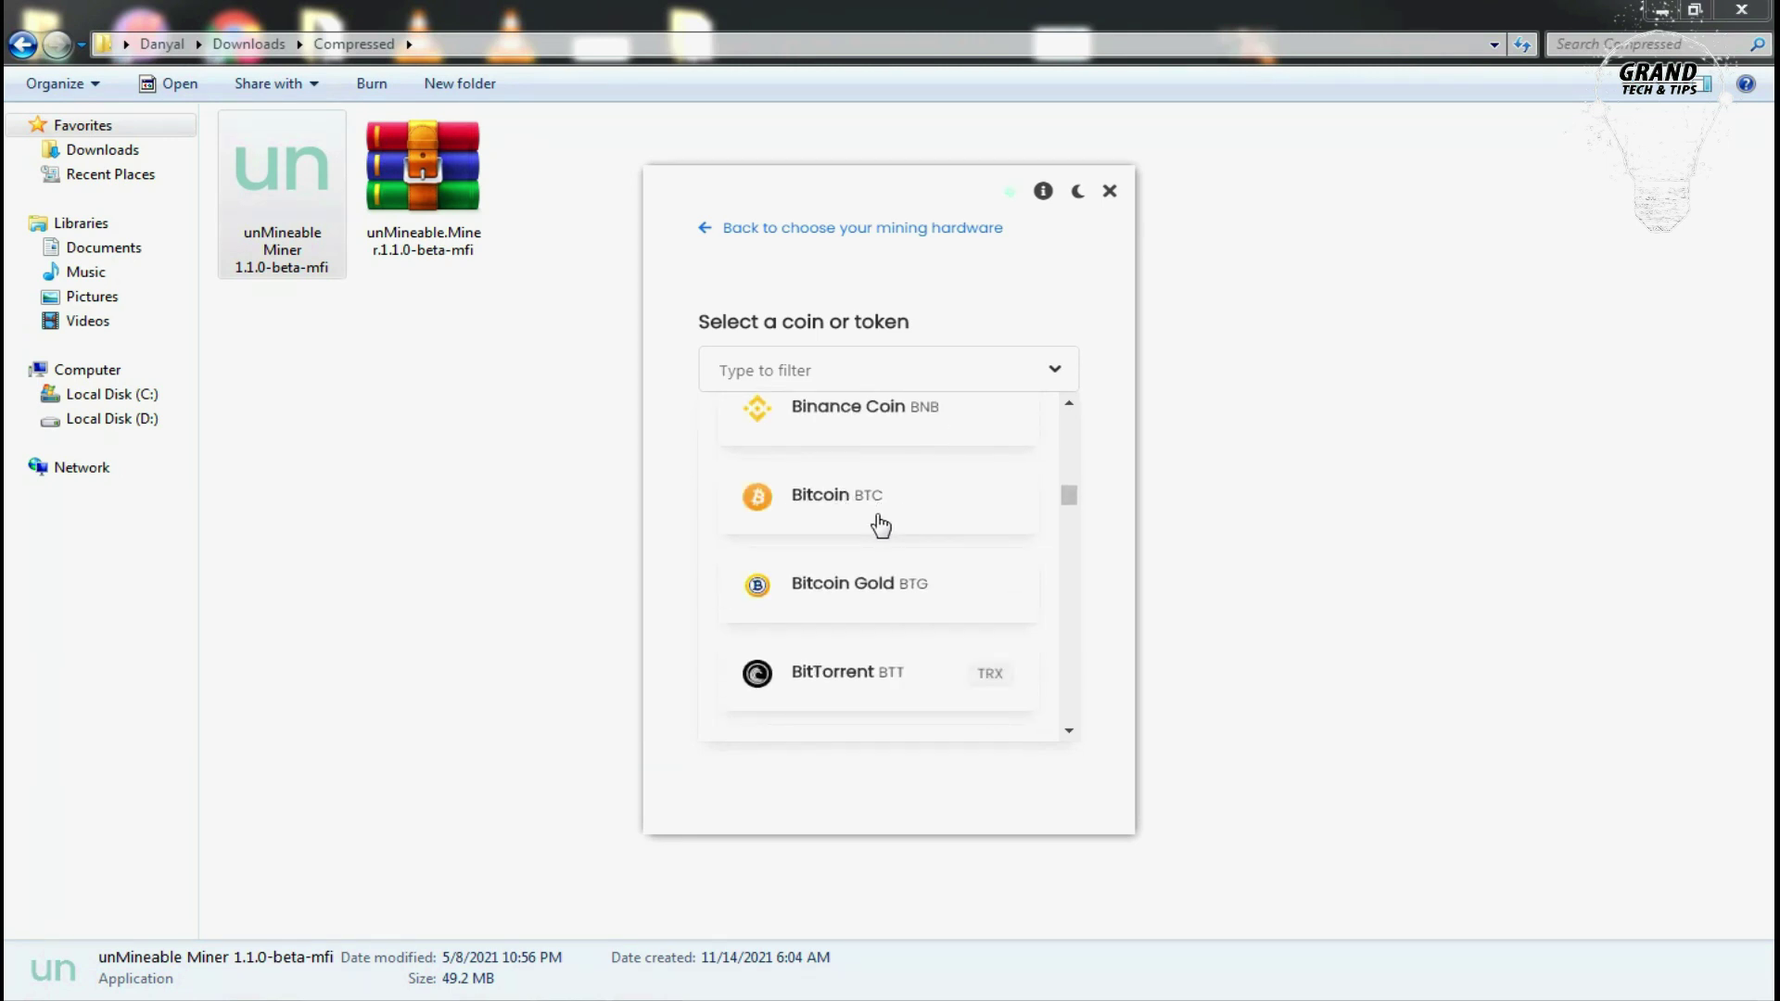
pyautogui.scroll(-5, 880, 526)
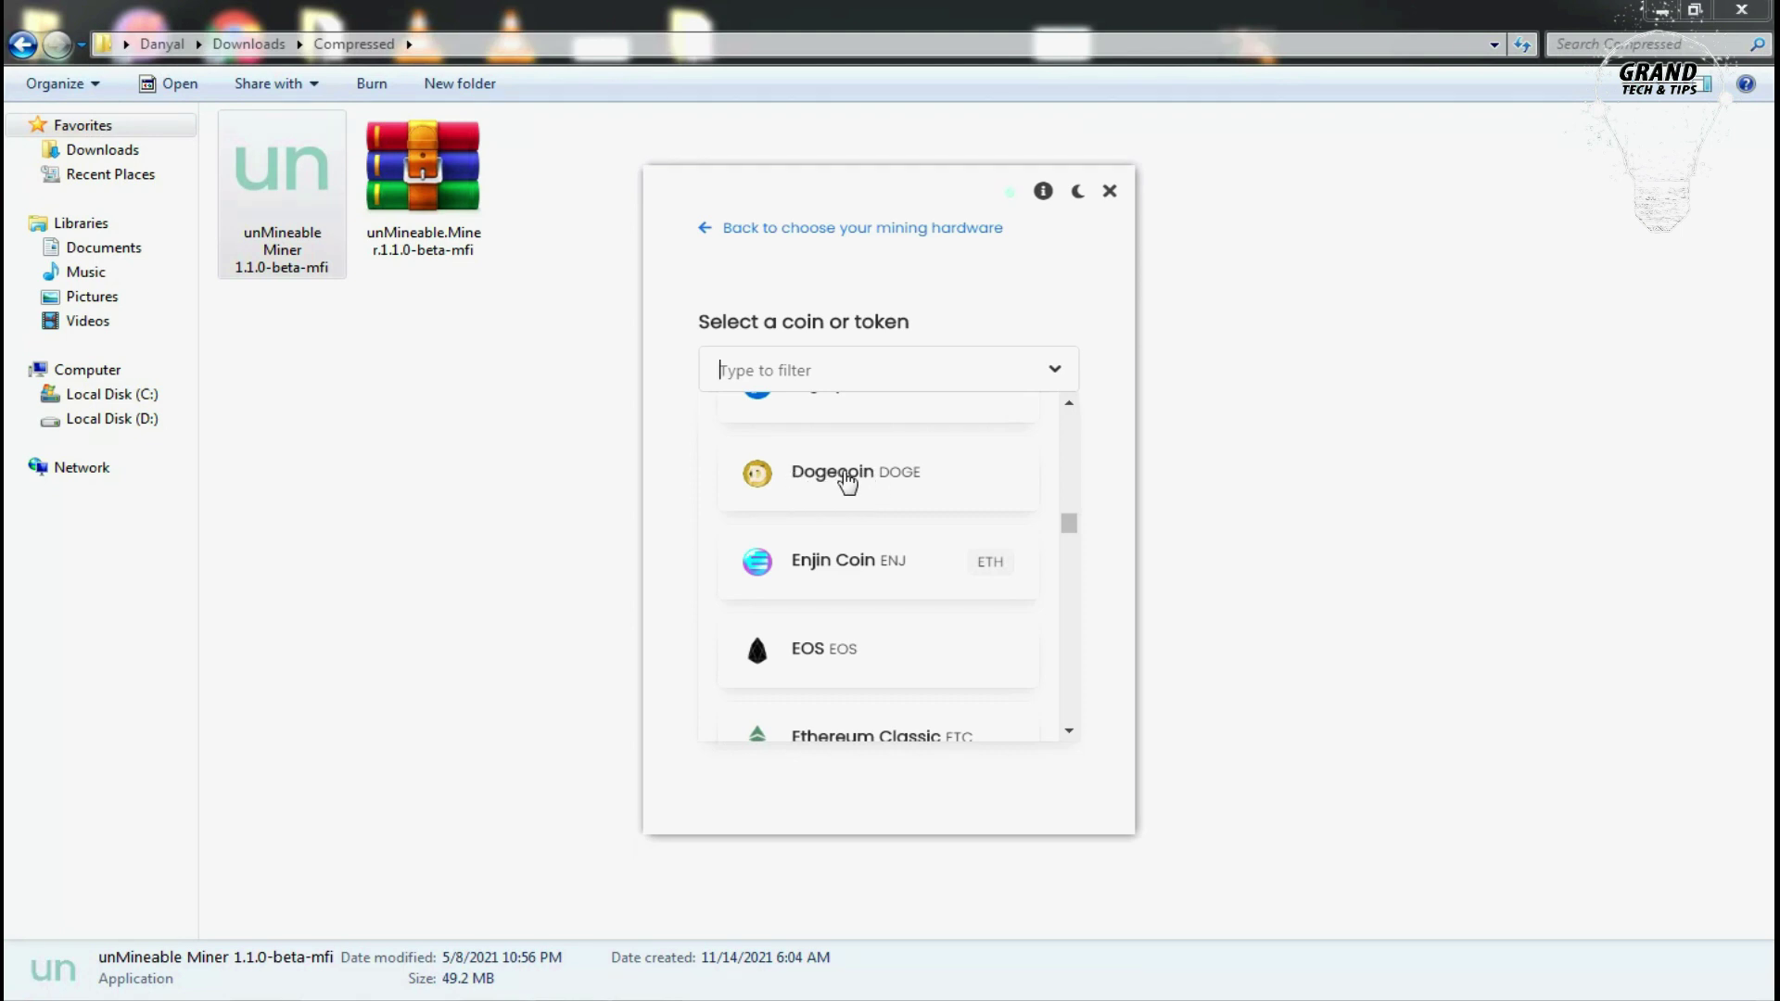
pyautogui.click(865, 478)
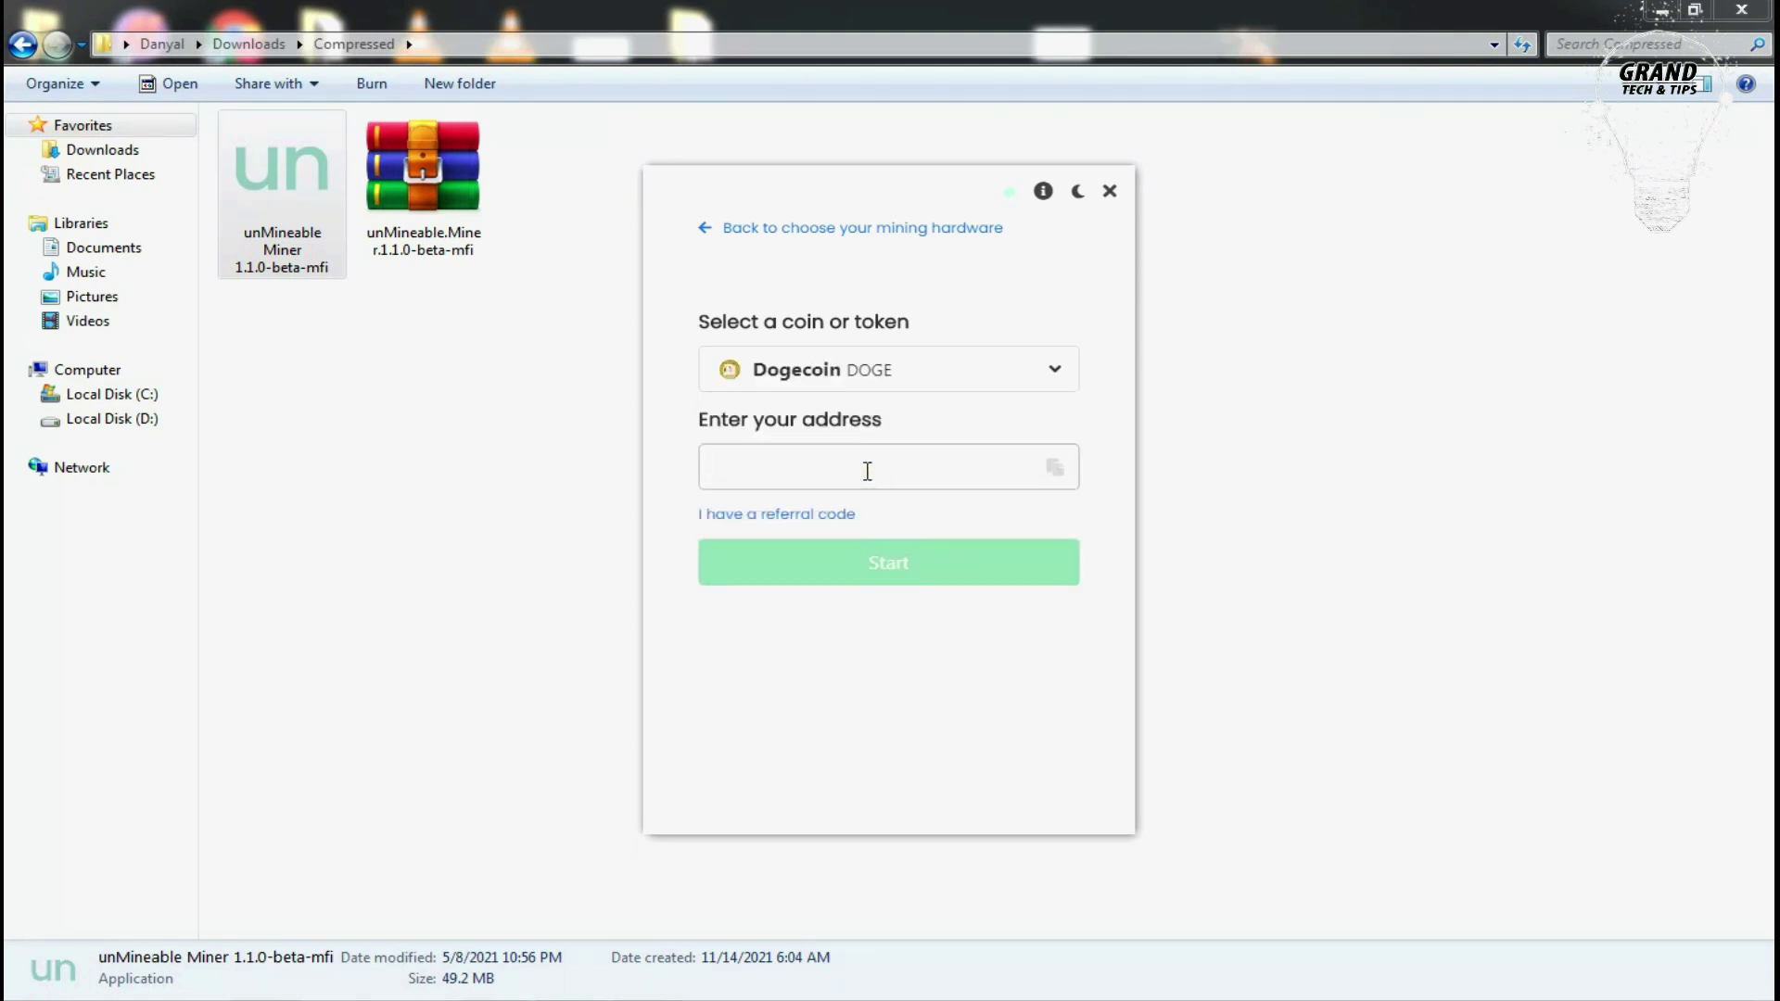
pyautogui.moveTo(703, 437); pyautogui.dragTo(925, 434)
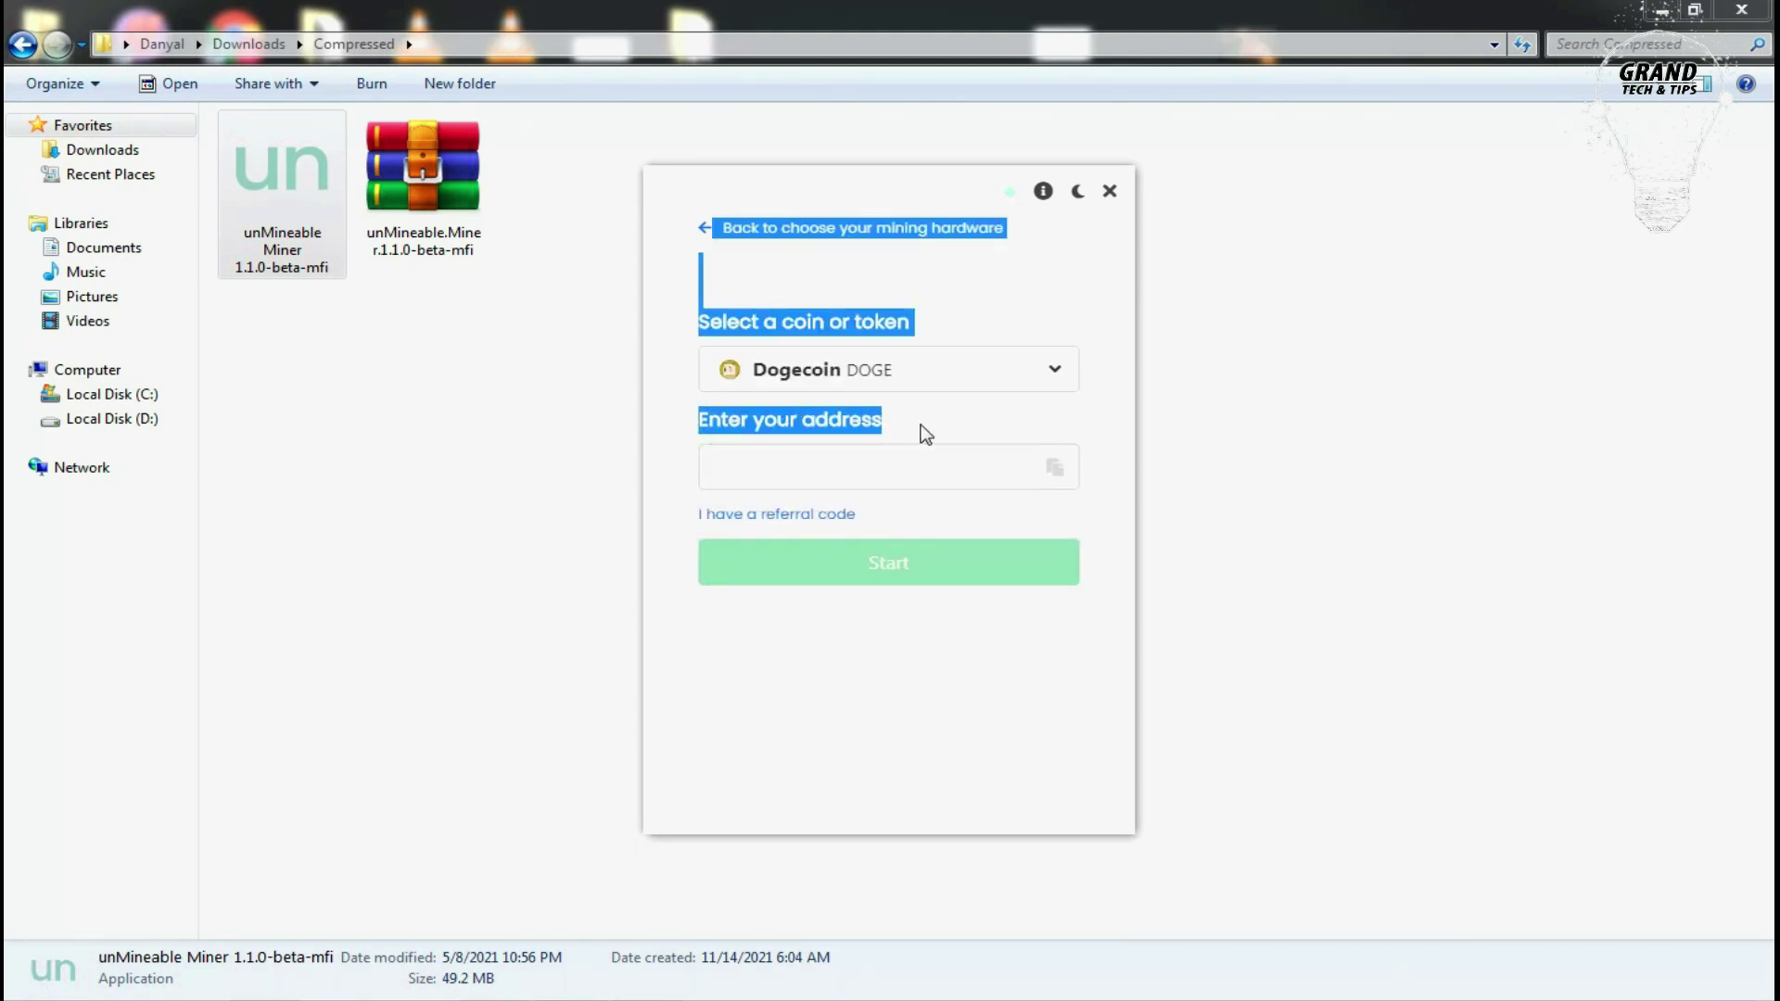
pyautogui.click(917, 427)
pyautogui.click(827, 468)
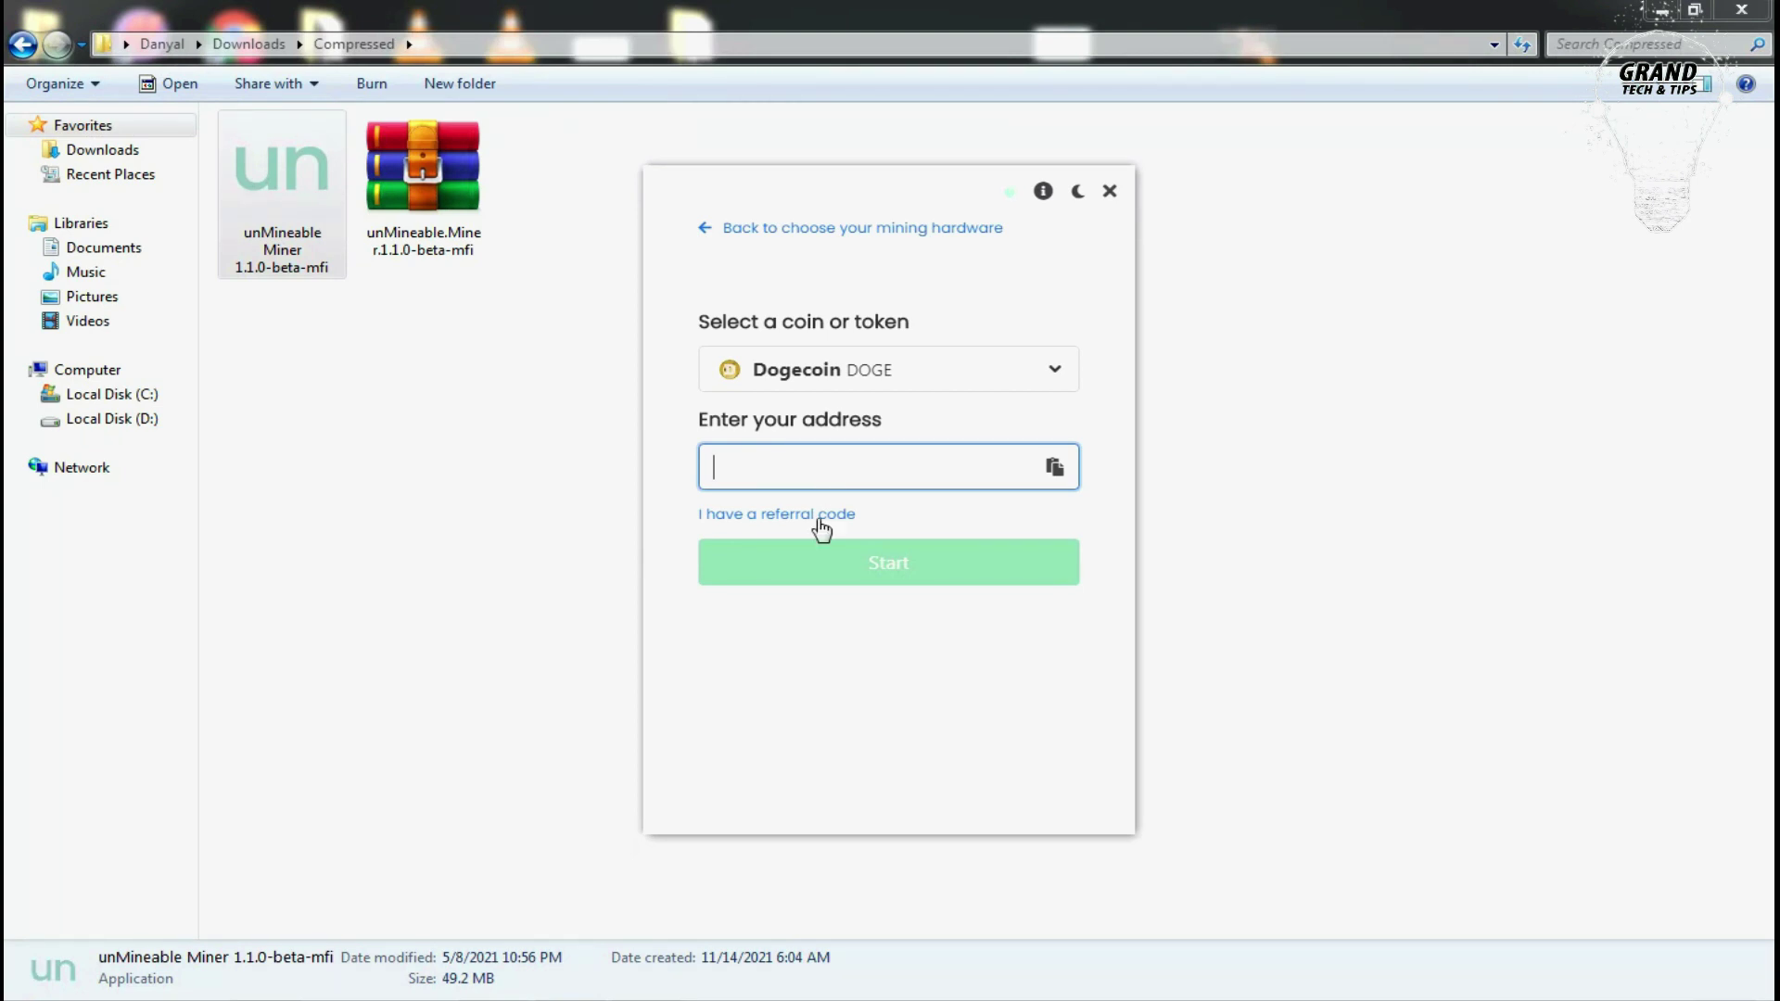
# Switch to Chrome and start a new browser tab.
pyautogui.hotkey('alt', 'Tab')
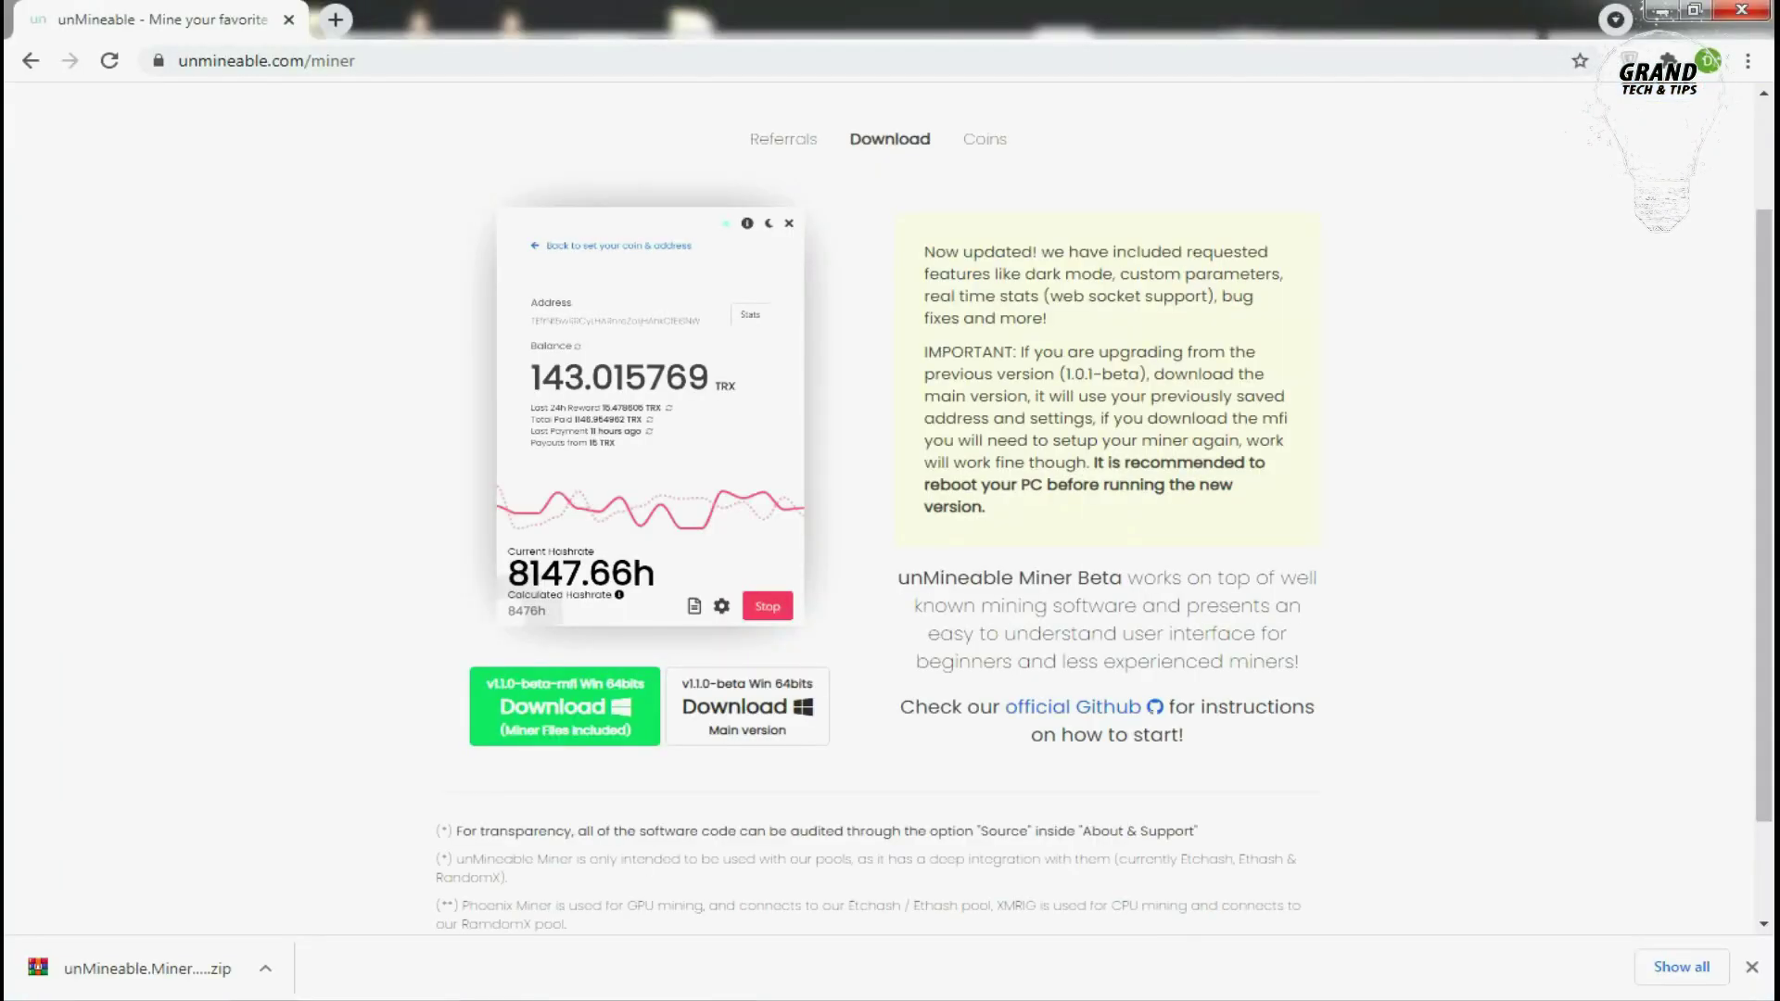
pyautogui.click(345, 20)
pyautogui.click(370, 60)
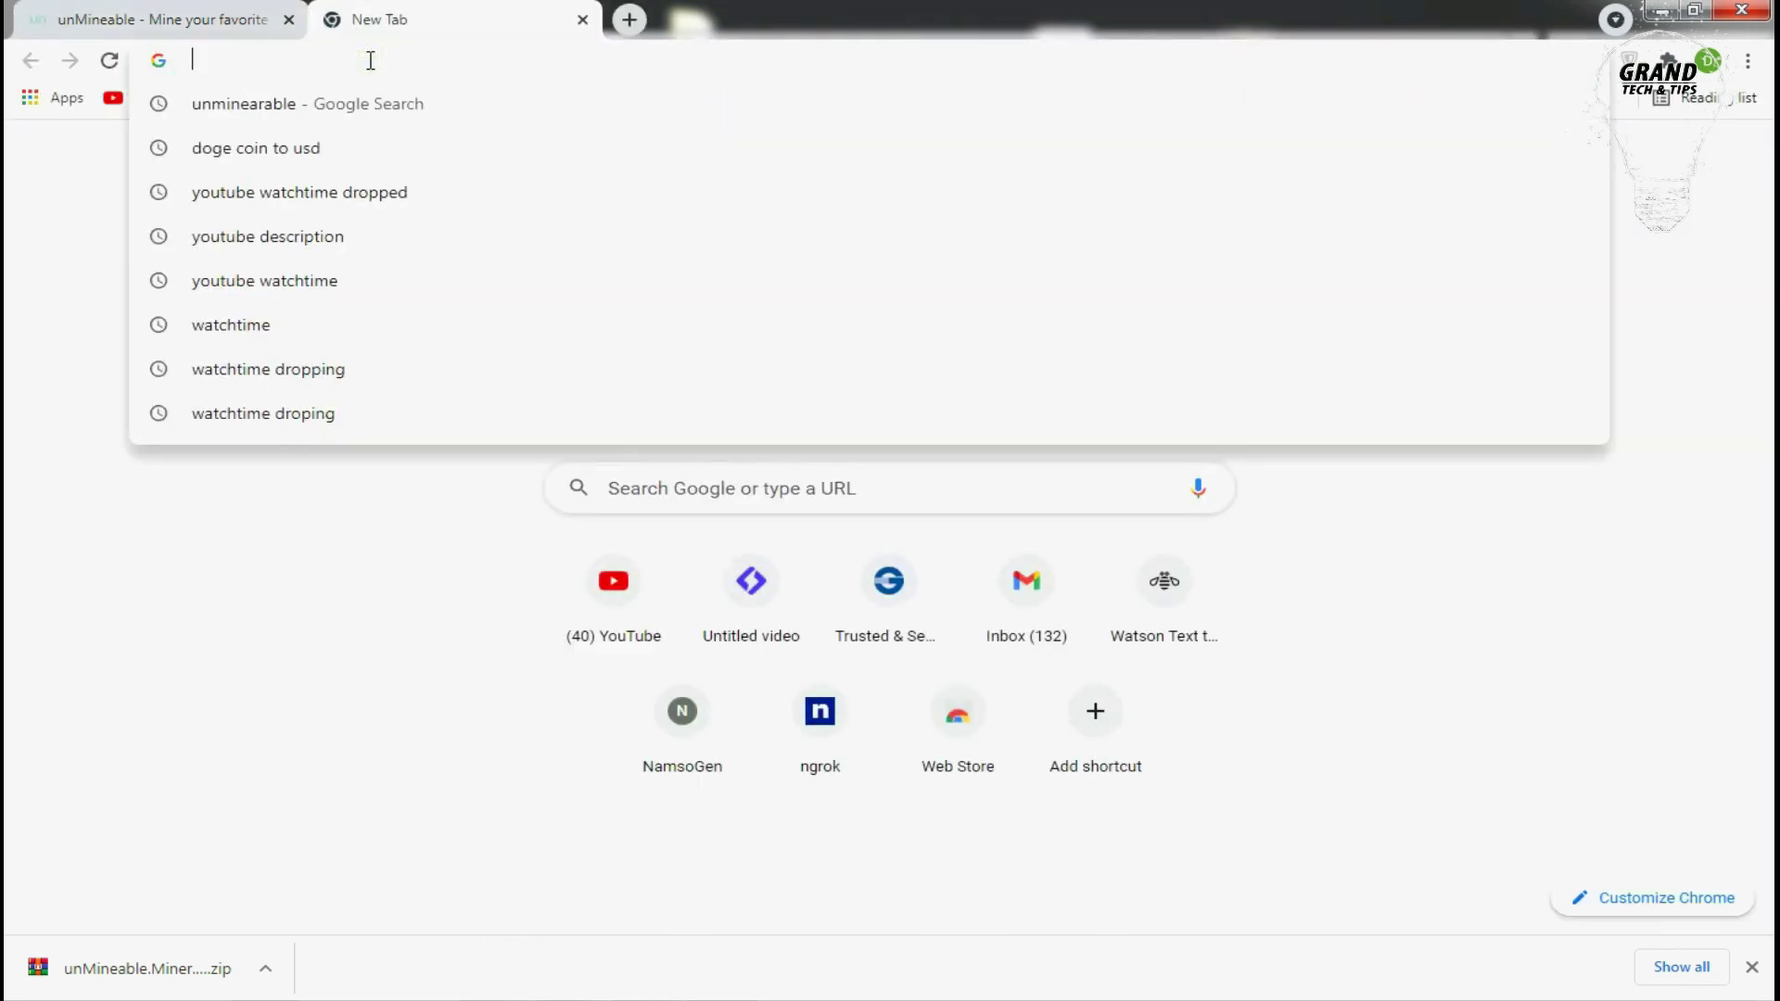
# Load dogecoin.com and go to its wallet section listing Multidoge and Dogecoin Core downloads.
pyautogui.write('dogecoin.com')
pyautogui.press('Return')
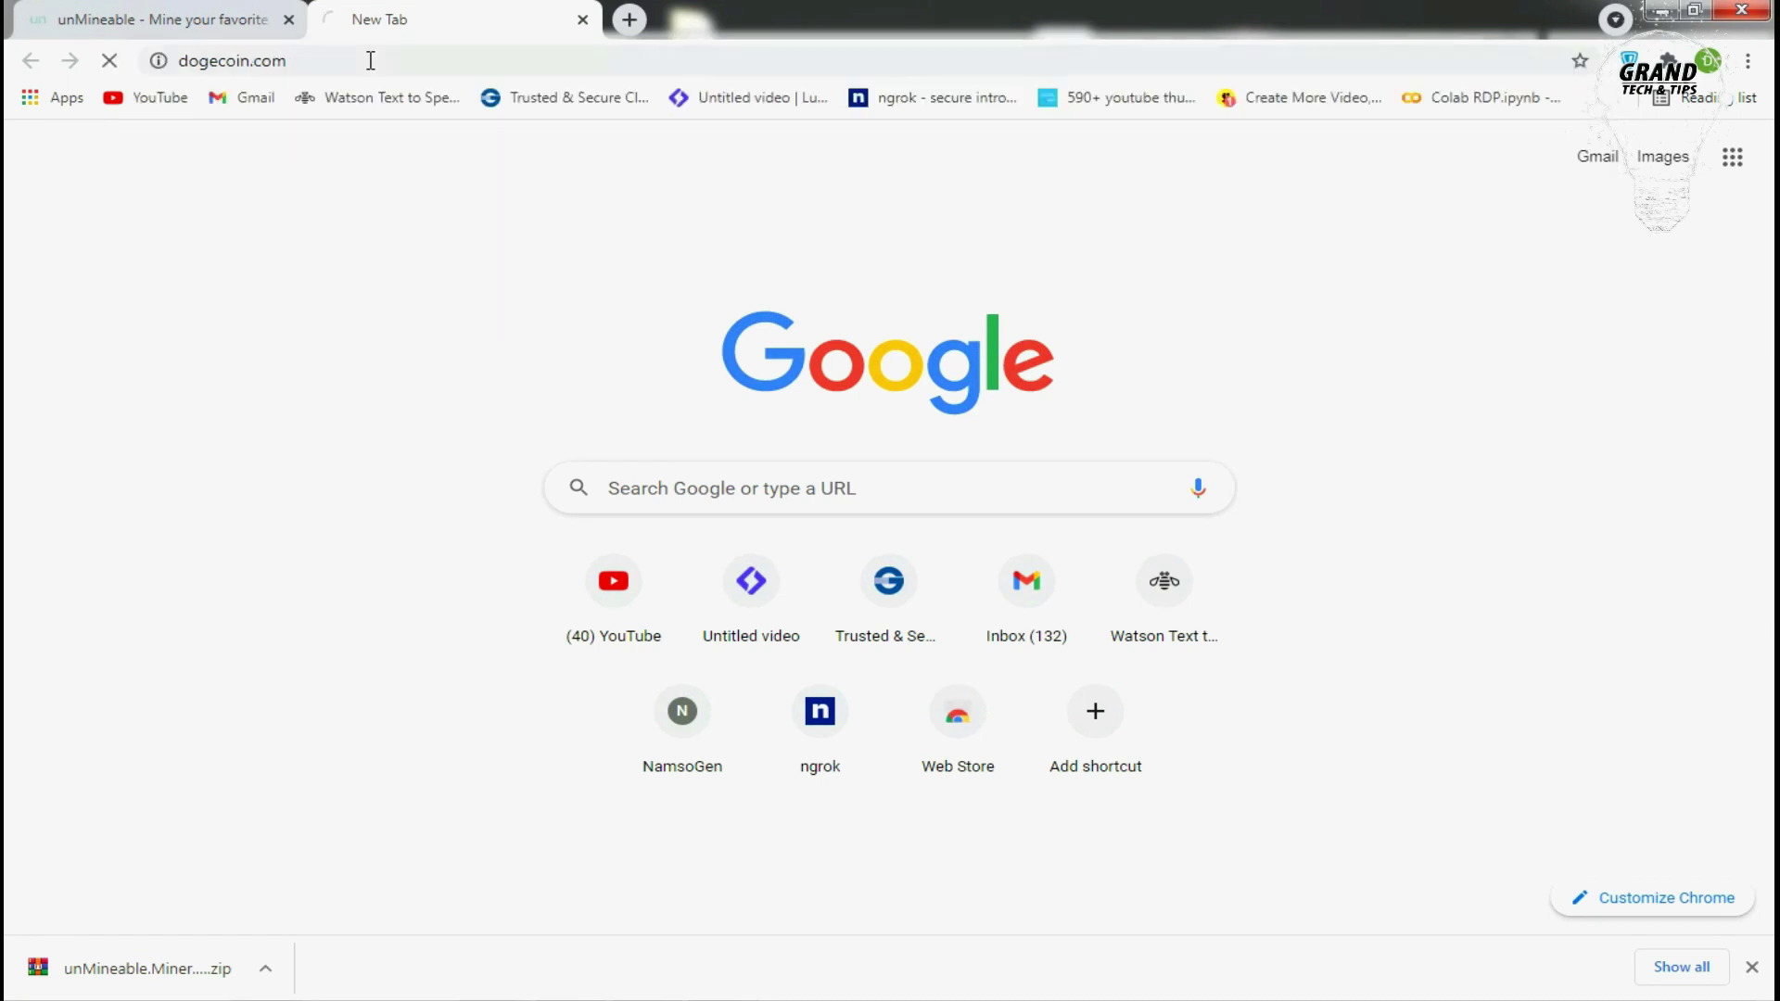
pyautogui.click(799, 670)
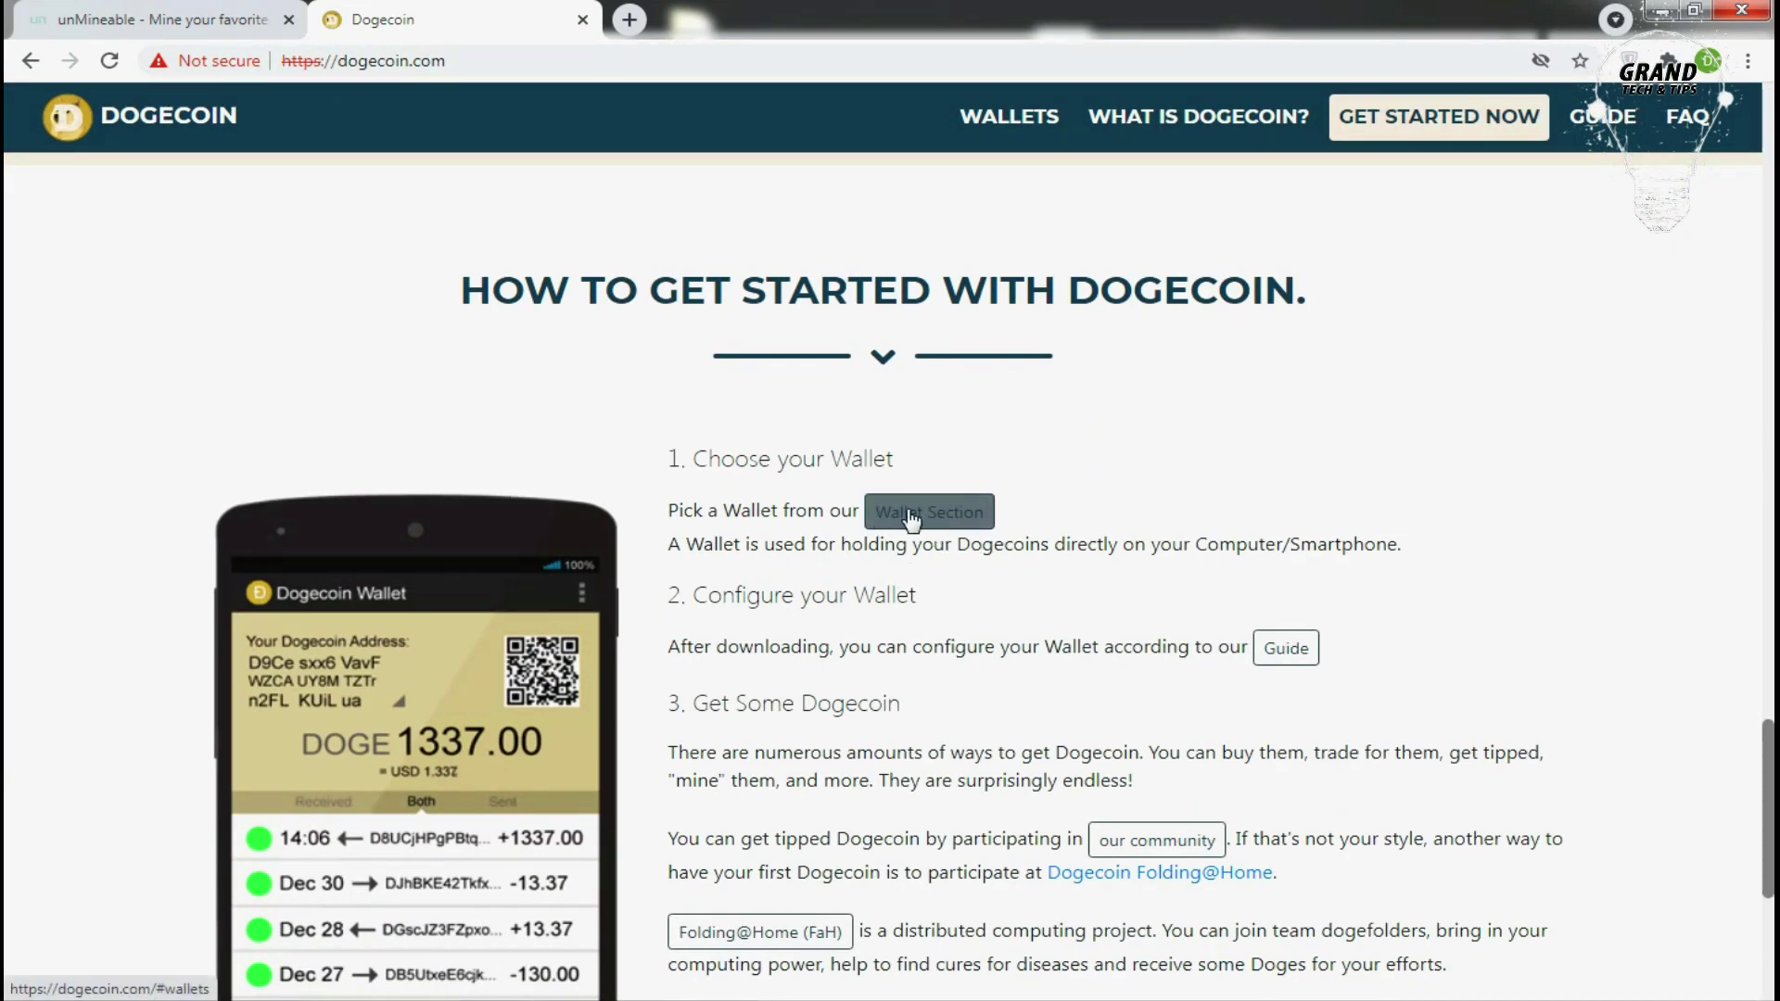
pyautogui.click(910, 518)
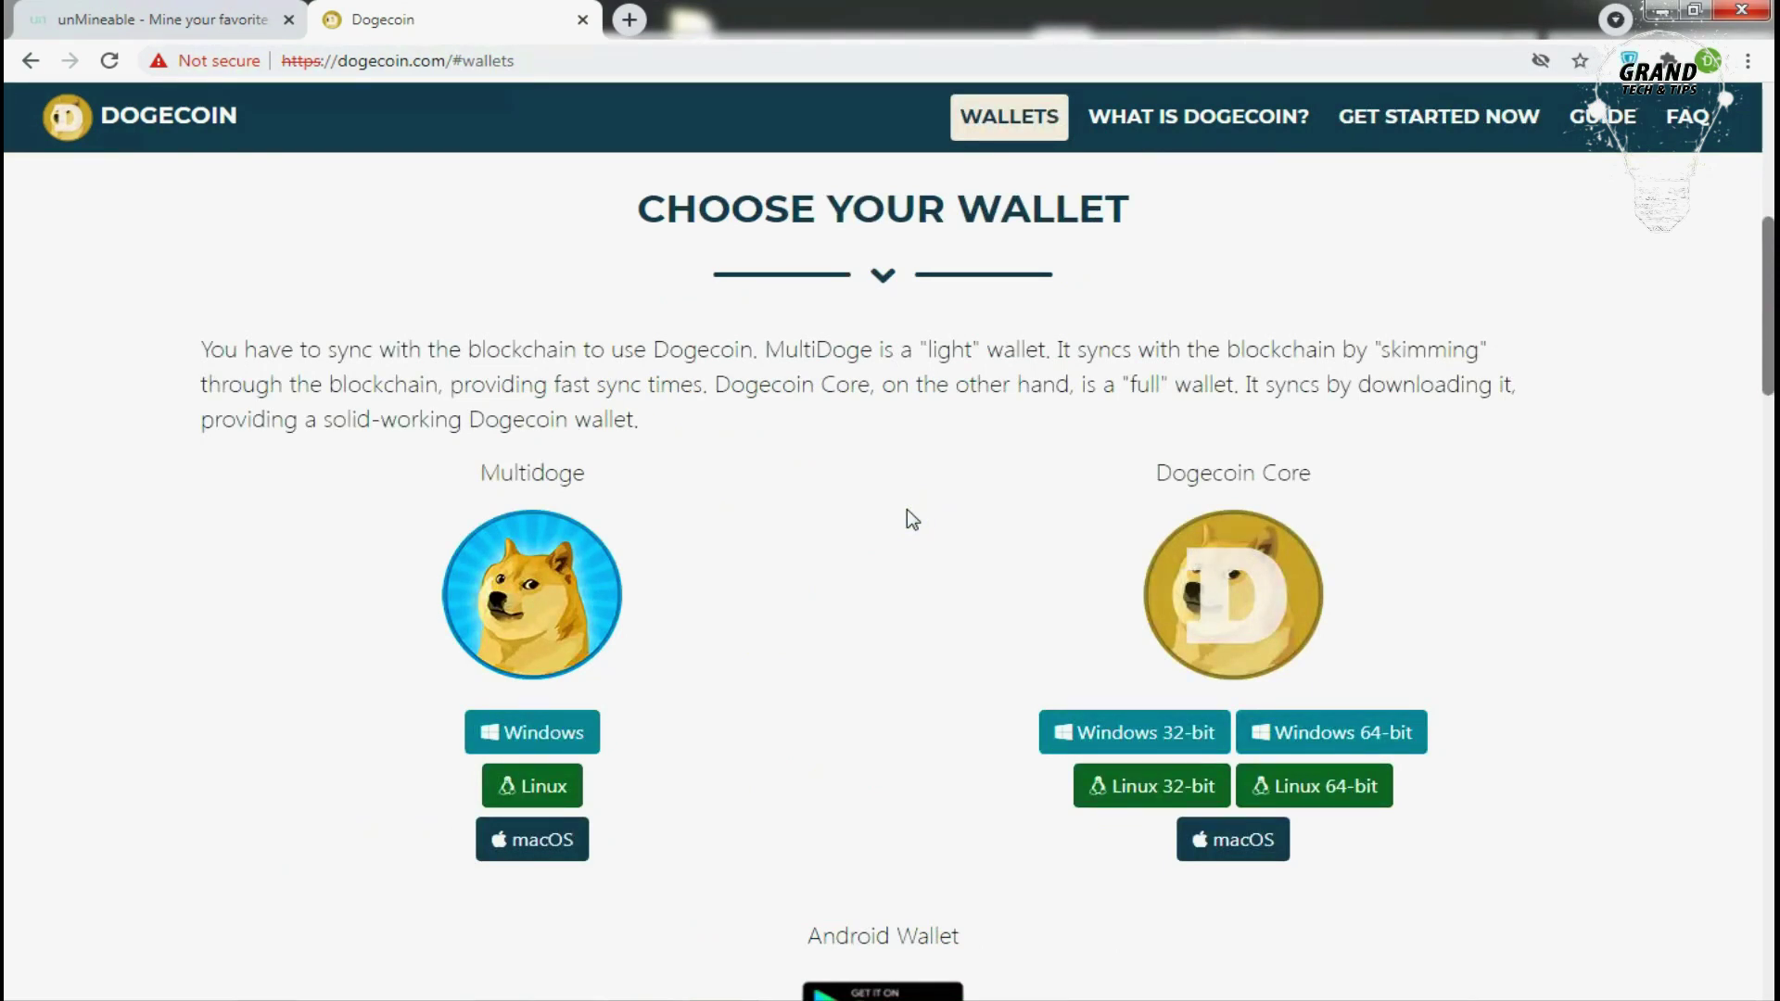
pyautogui.scroll(-1, 907, 509)
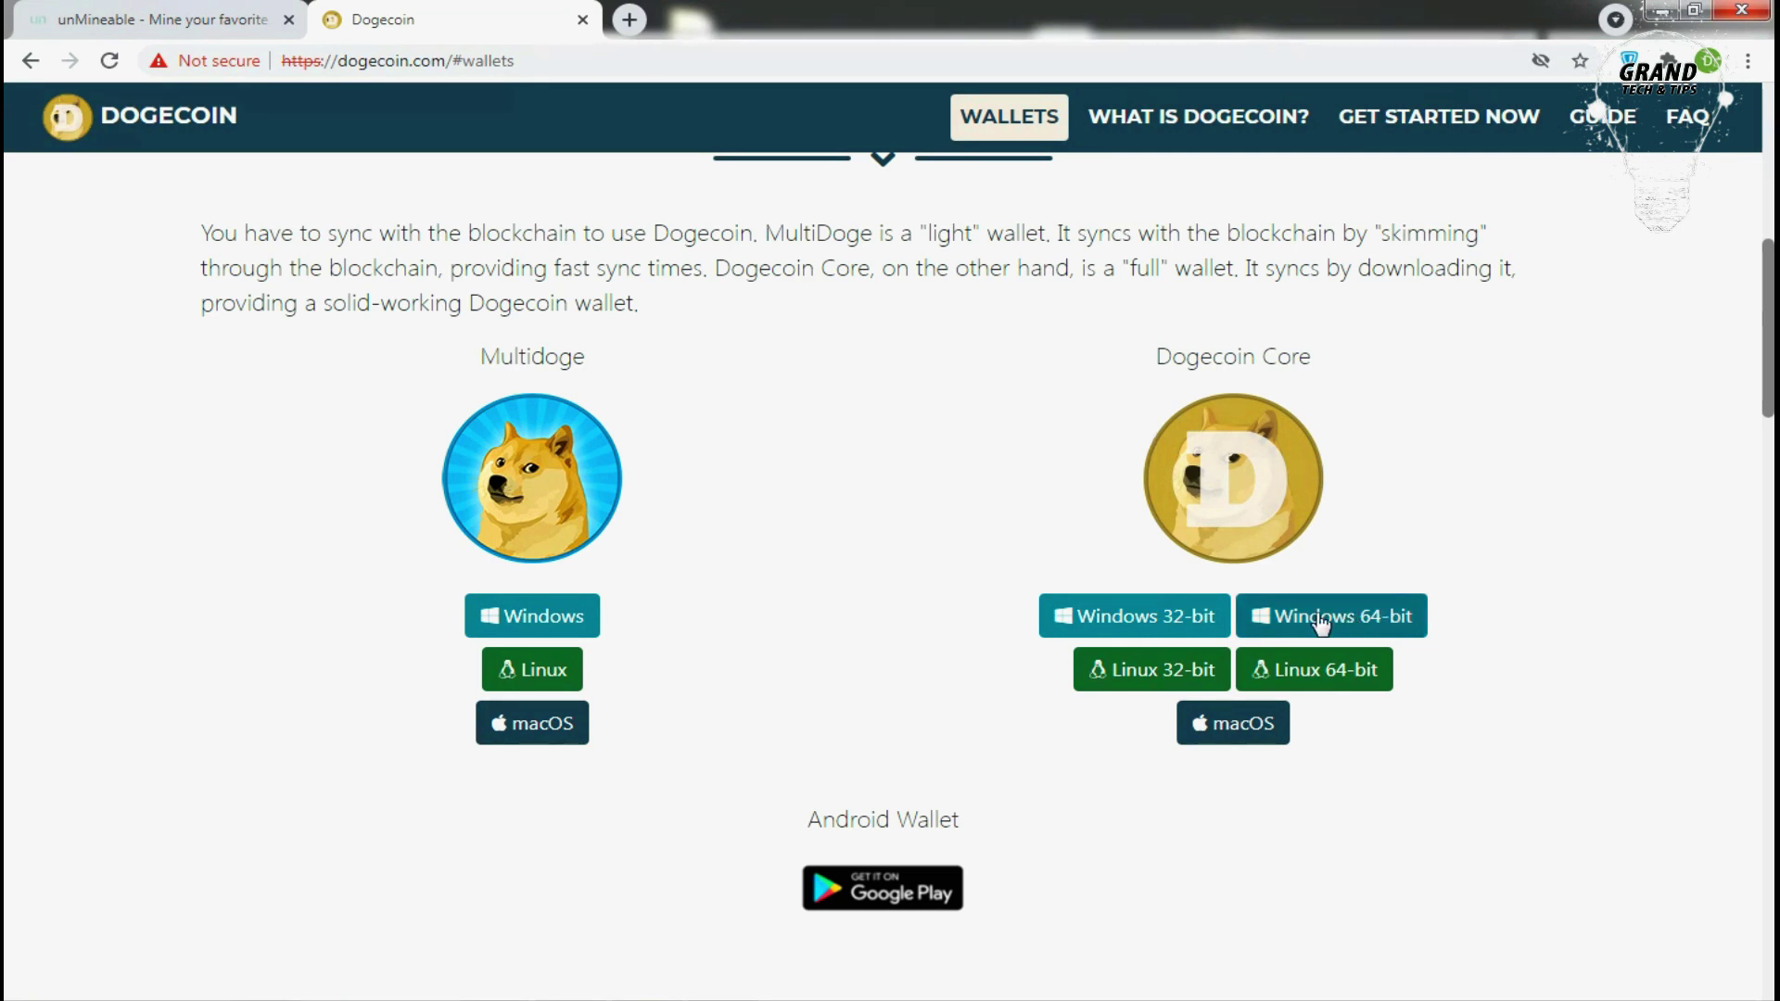
# Download and install the Windows 64-bit Dogecoin Core wallet, then launch it.
pyautogui.click(1370, 628)
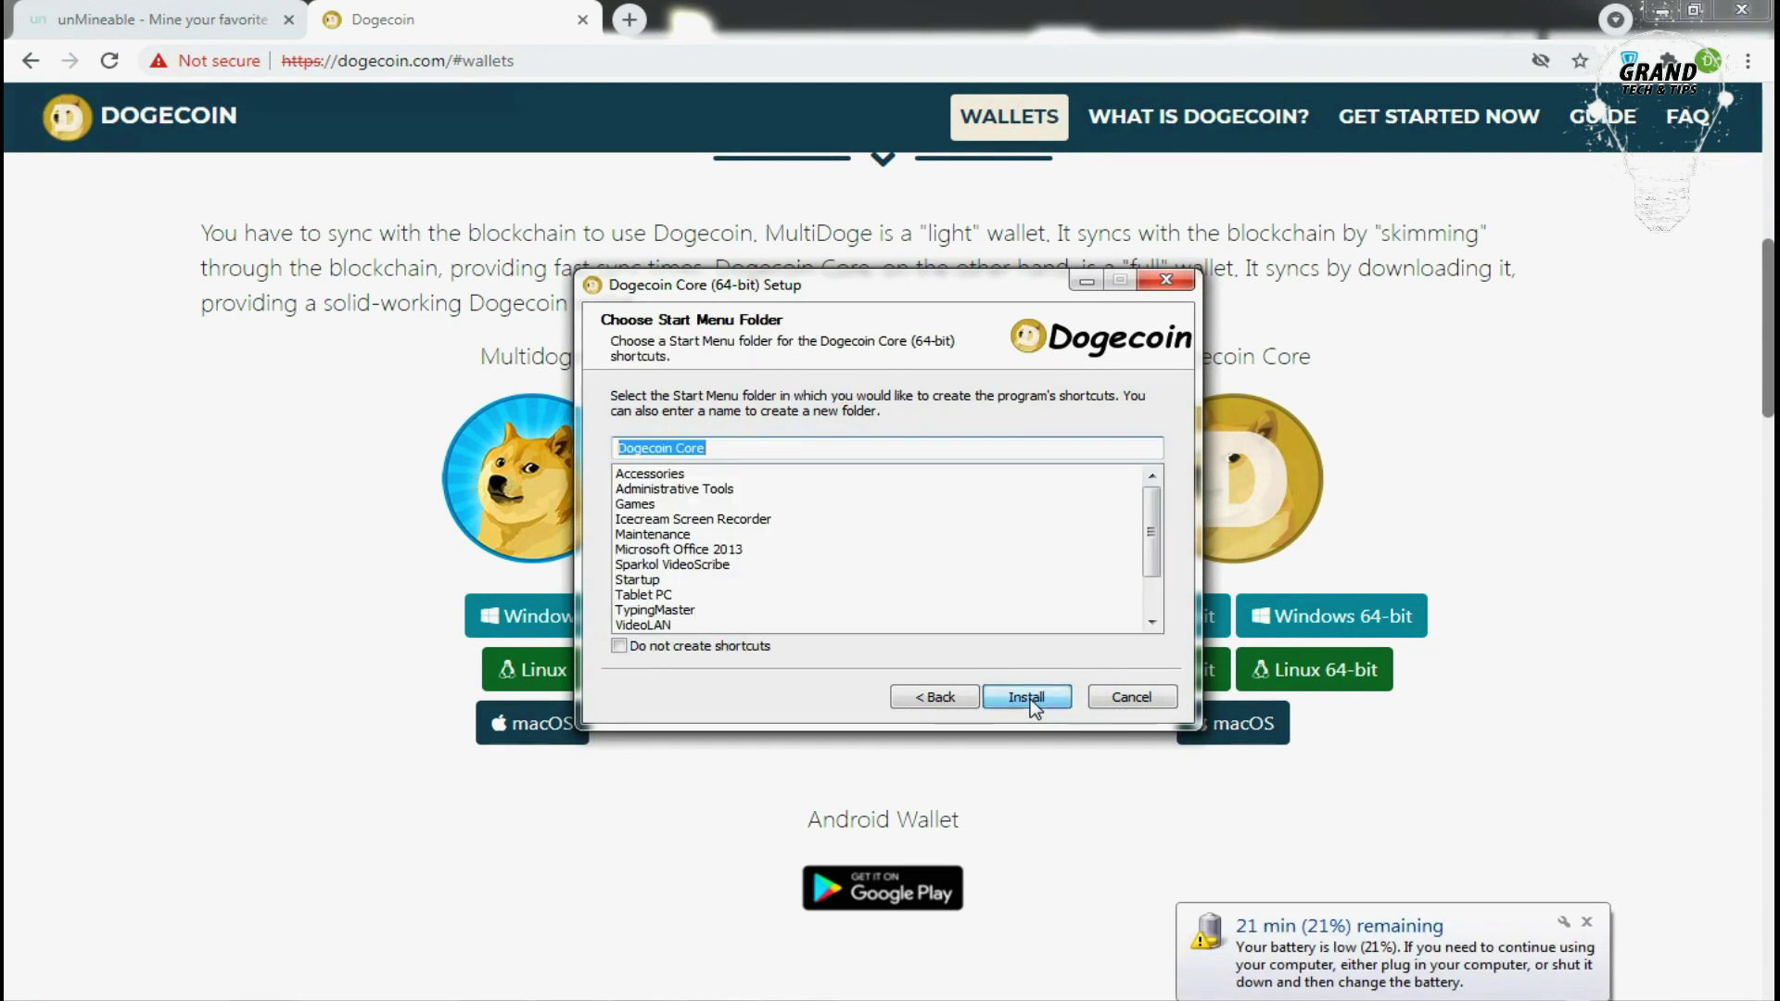
pyautogui.click(1031, 699)
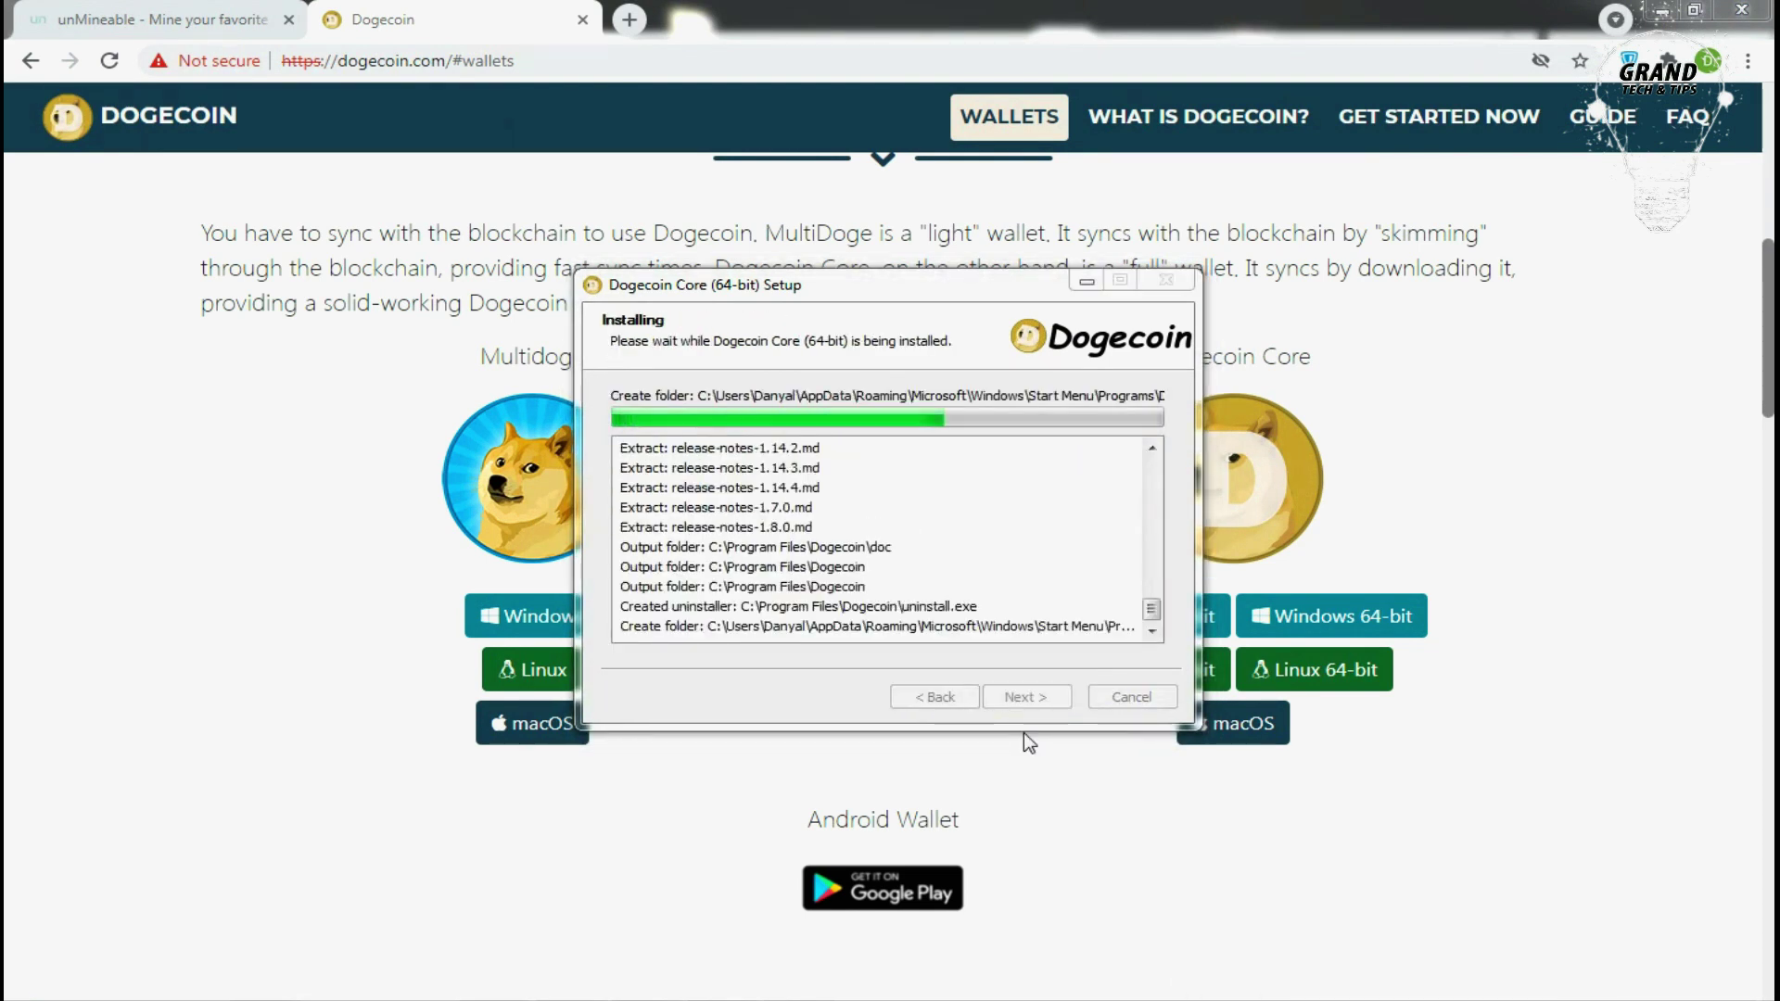
pyautogui.click(1020, 698)
pyautogui.scroll(-1, 1020, 697)
pyautogui.click(1024, 697)
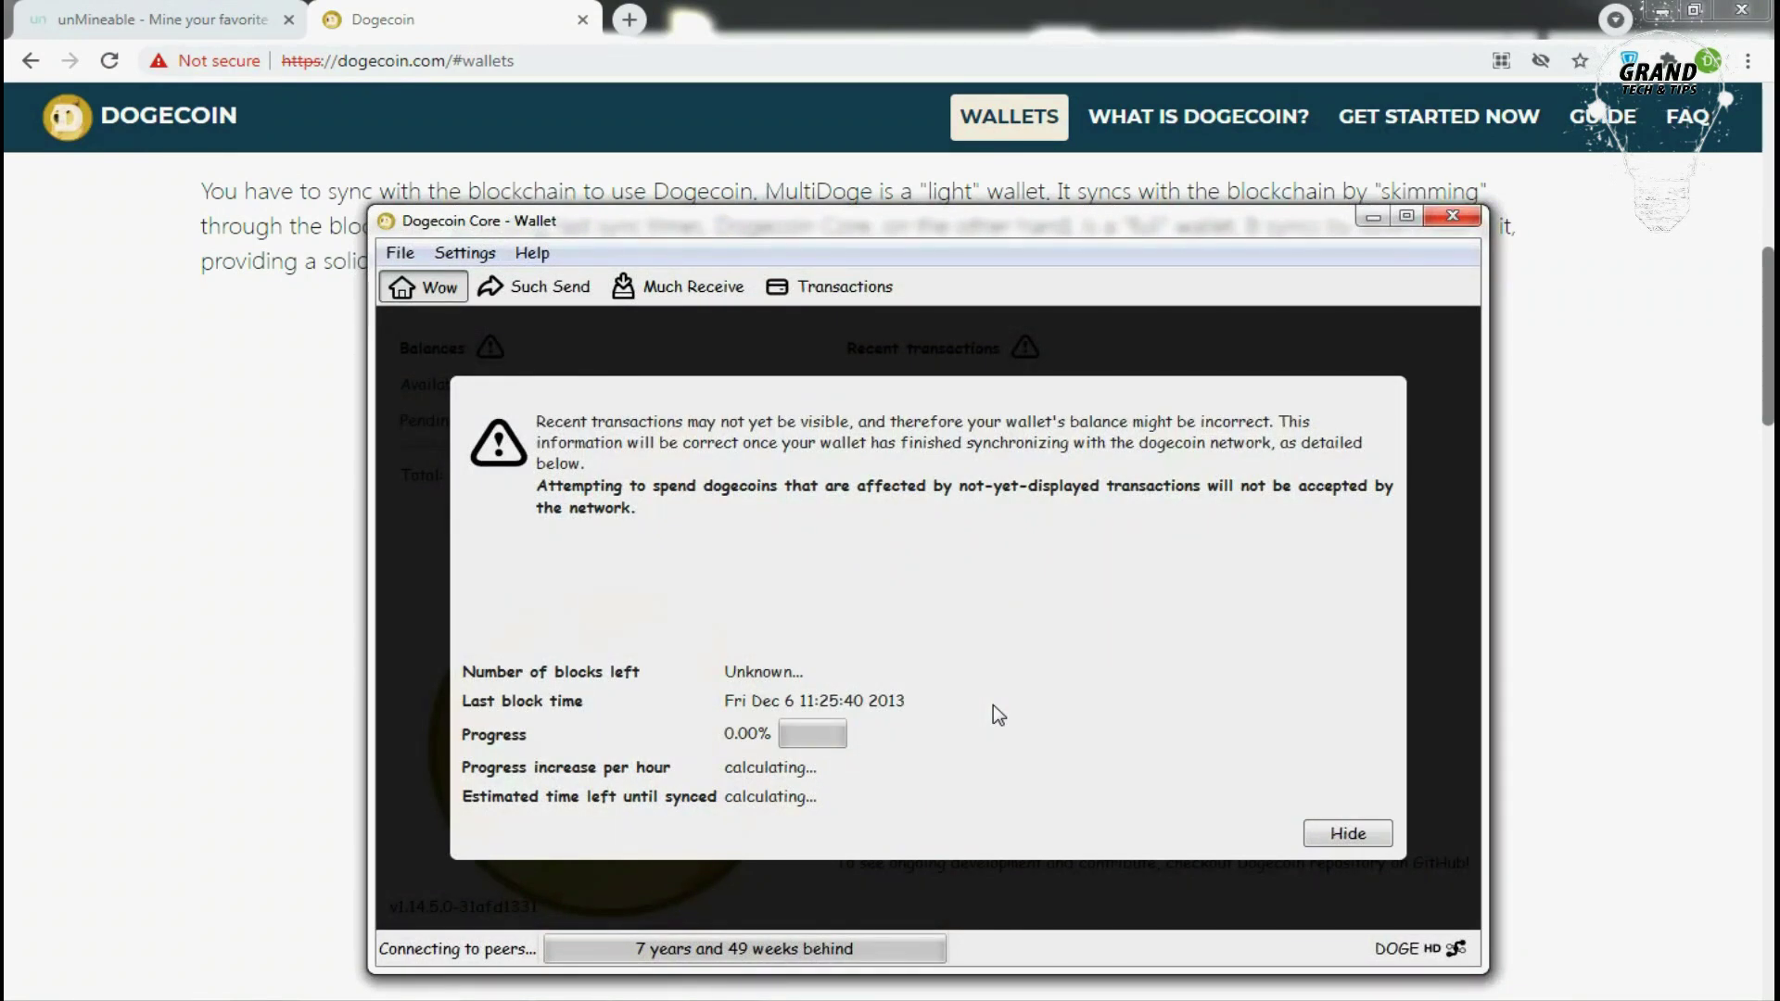
# Copy the wallet's receiving address from File > Much receiving addresses... and close the list.
pyautogui.click(401, 253)
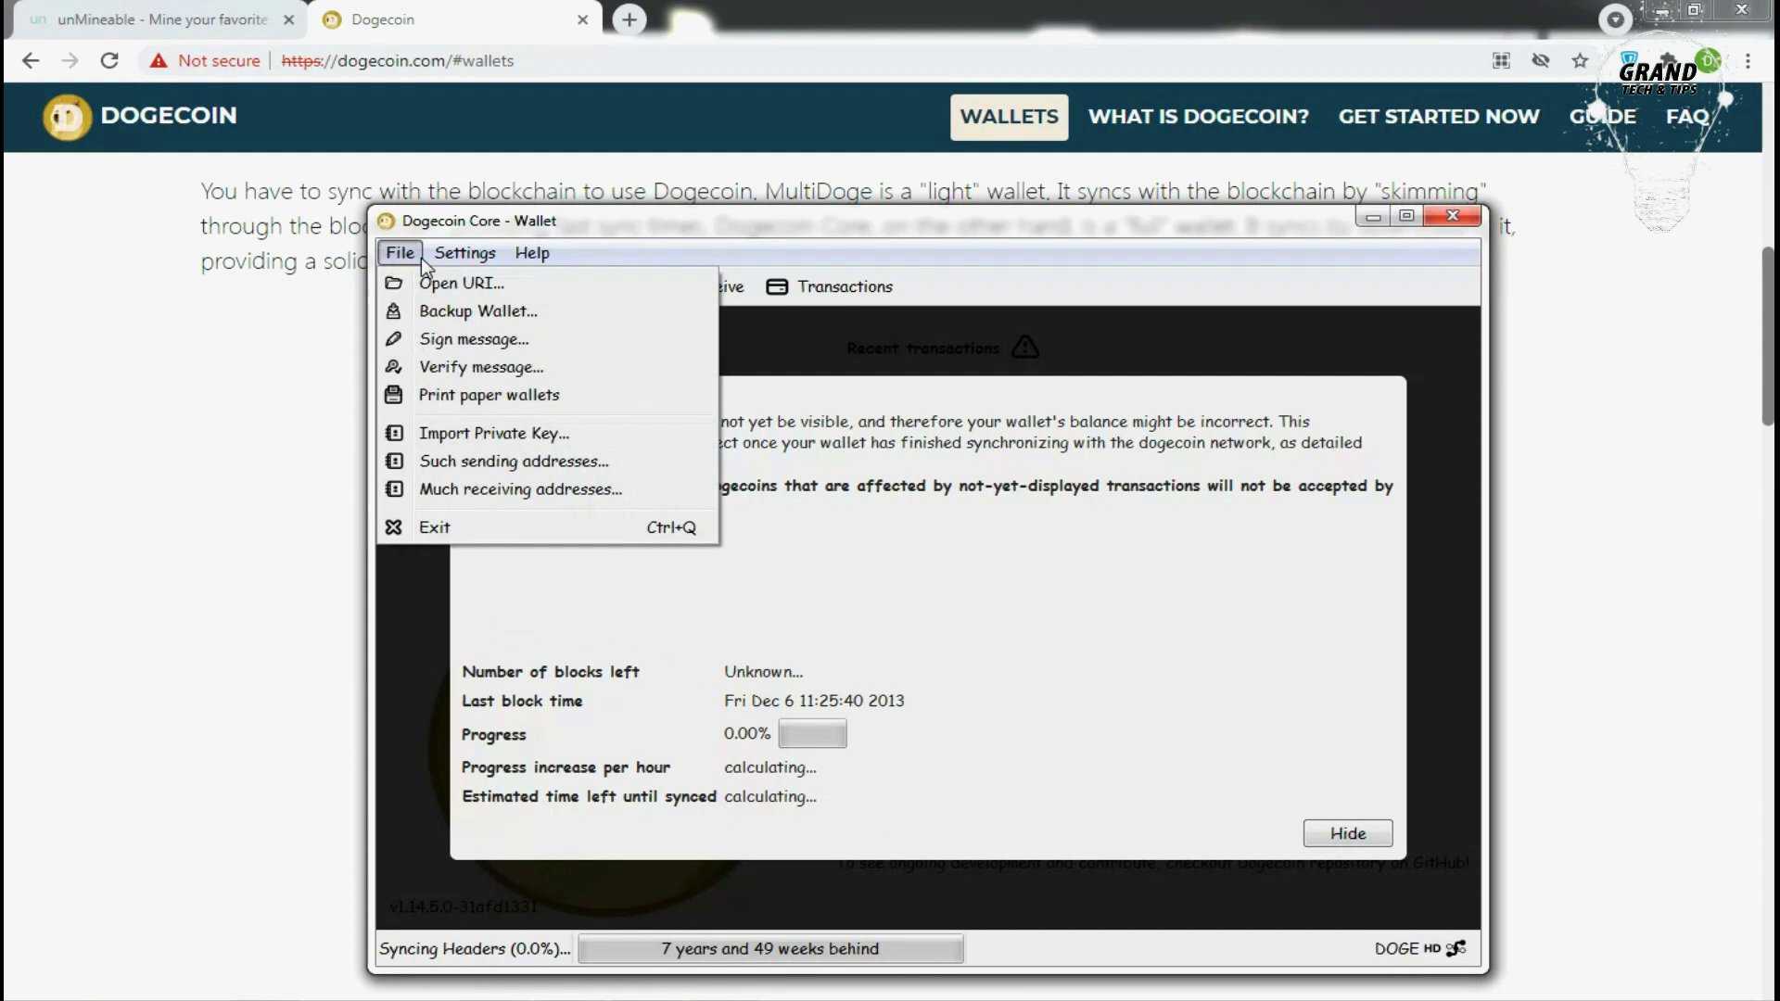
pyautogui.click(472, 489)
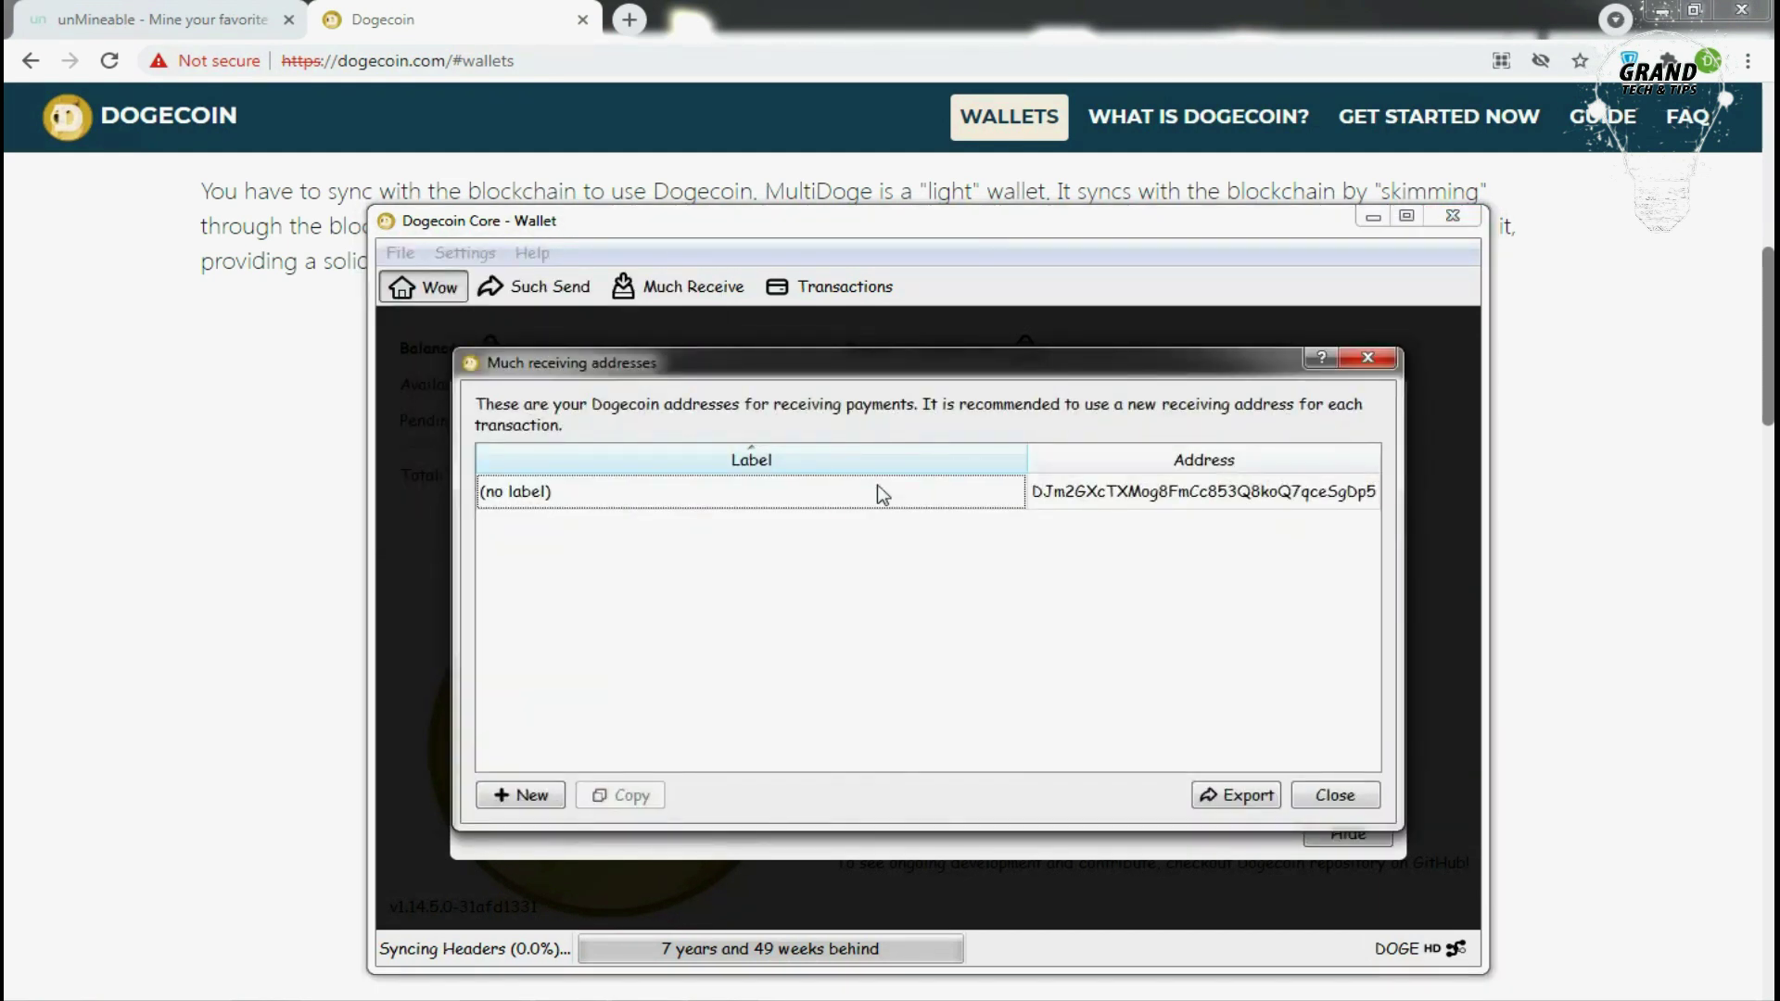
pyautogui.click(1221, 494)
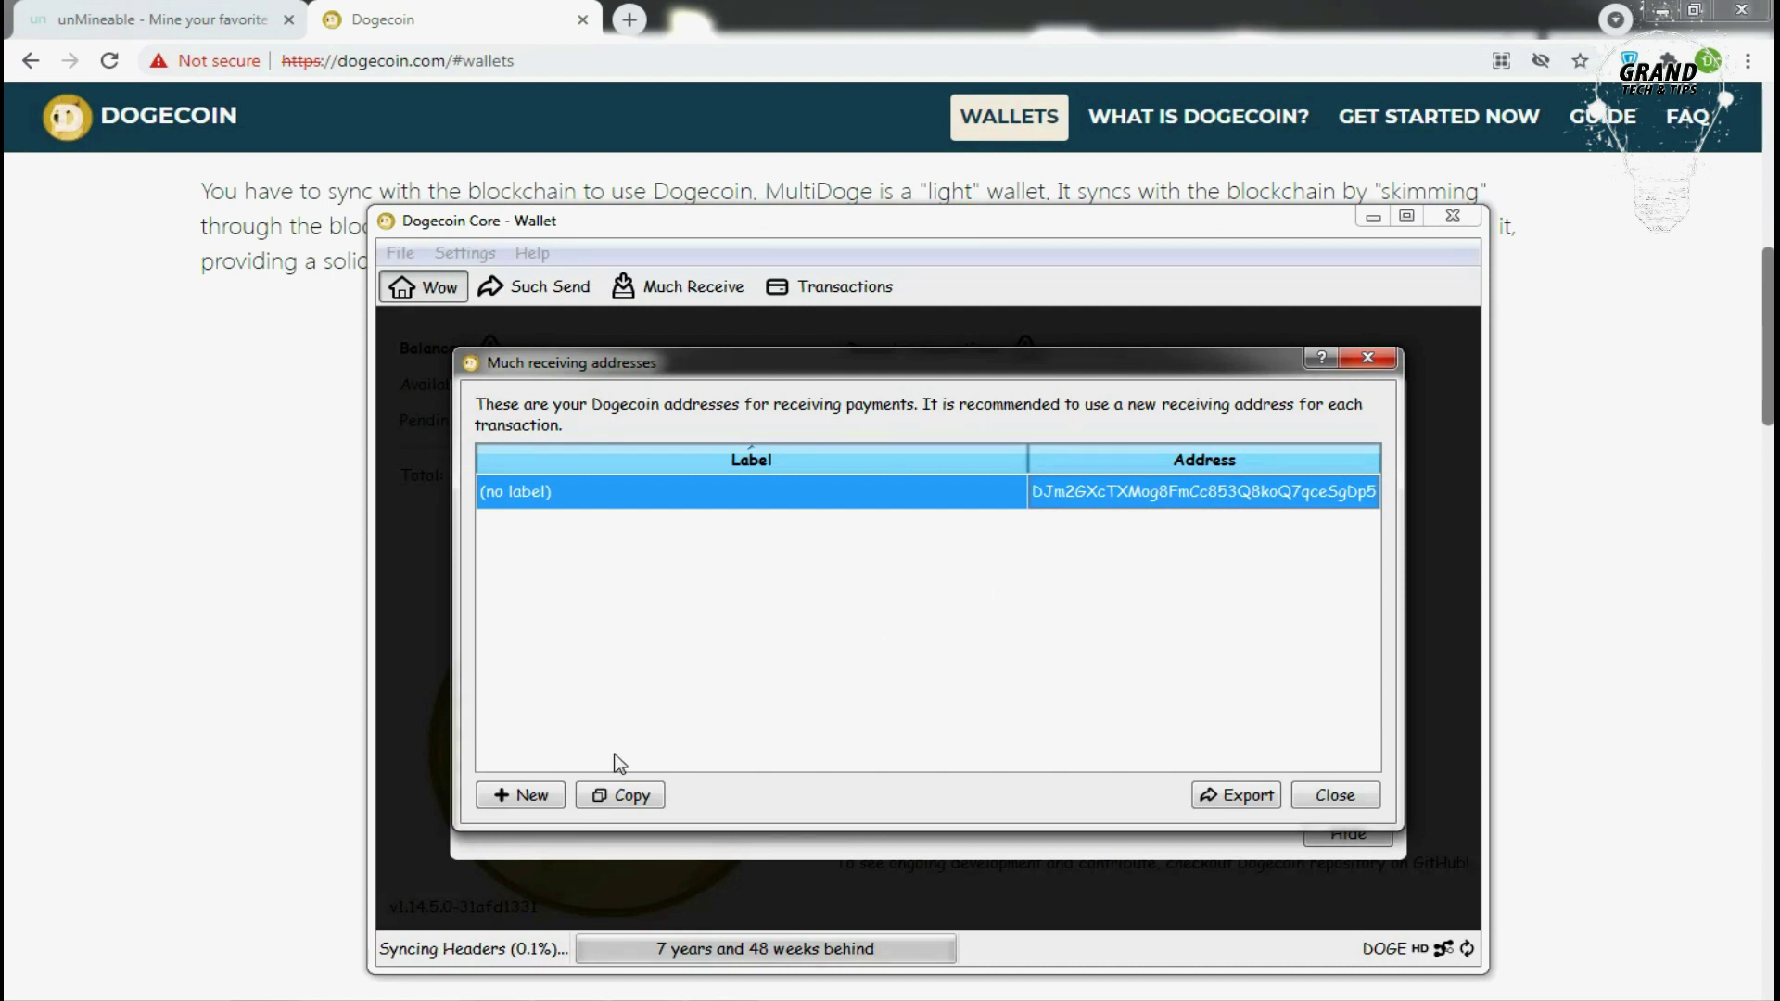
pyautogui.click(610, 803)
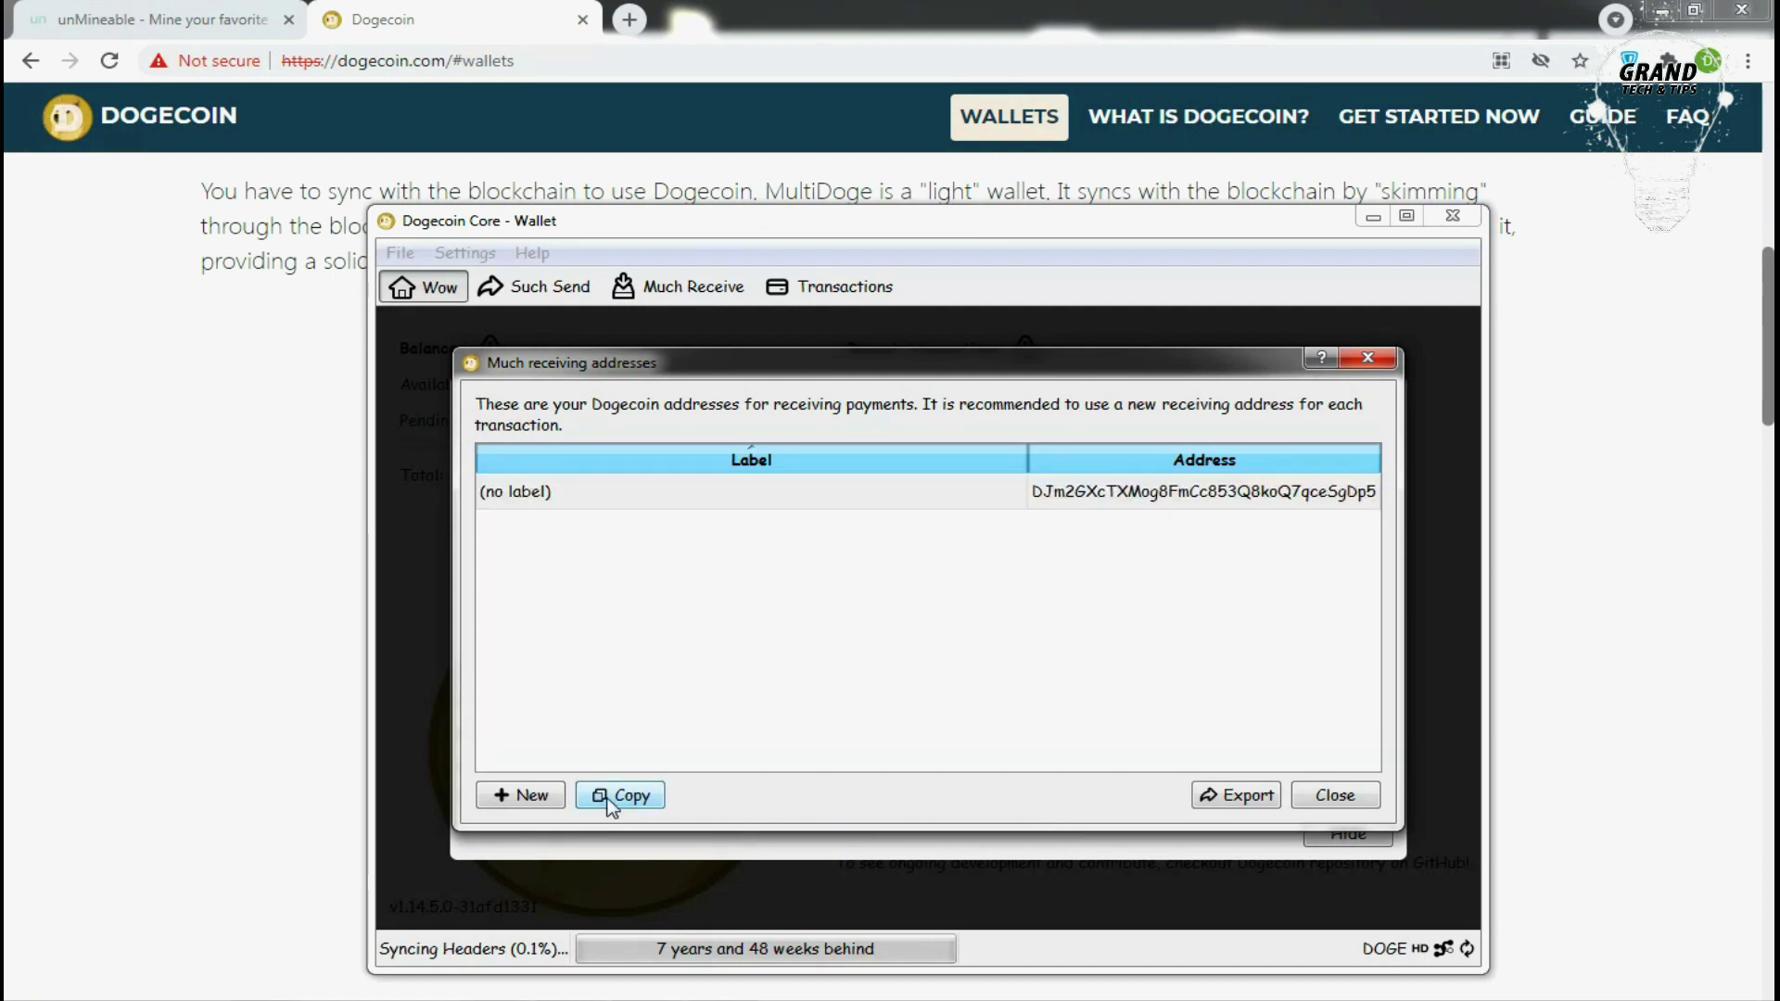
pyautogui.click(1367, 358)
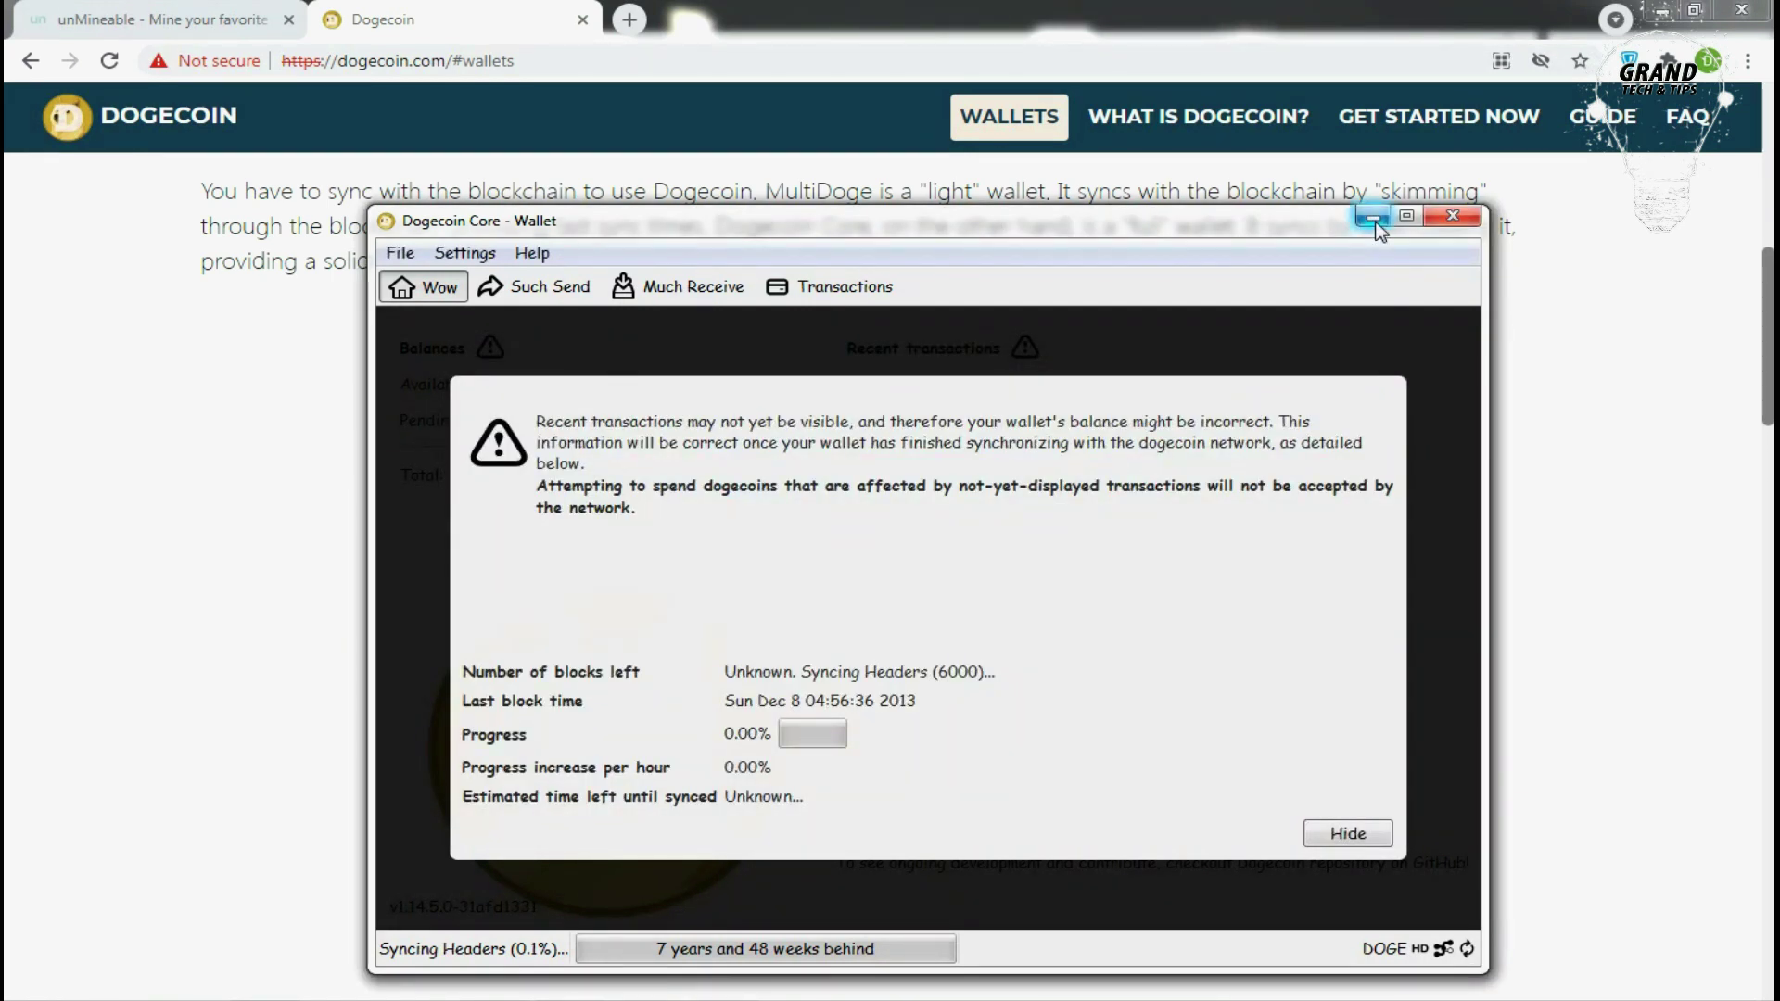
# Paste the Dogecoin Core address into the miner, start mining, and check the 2.88341230 DOGE balance.
pyautogui.click(1374, 219)
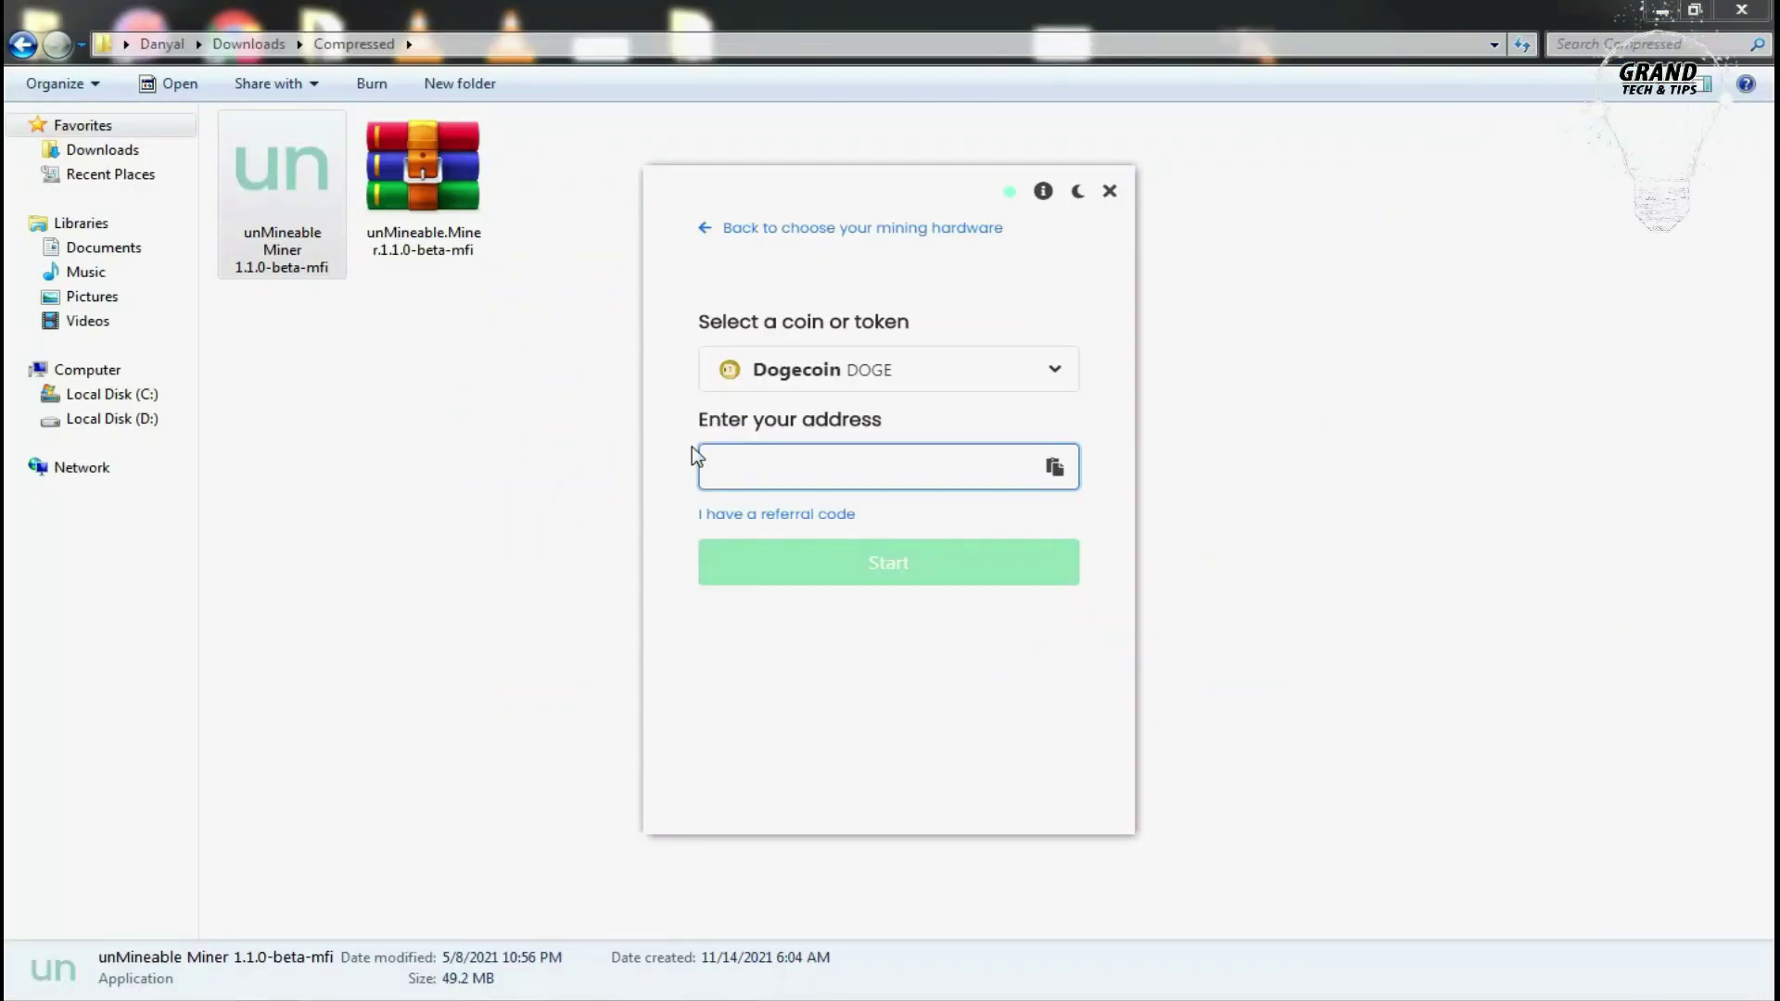
pyautogui.click(720, 464)
pyautogui.hotkey('ctrl', 'v')
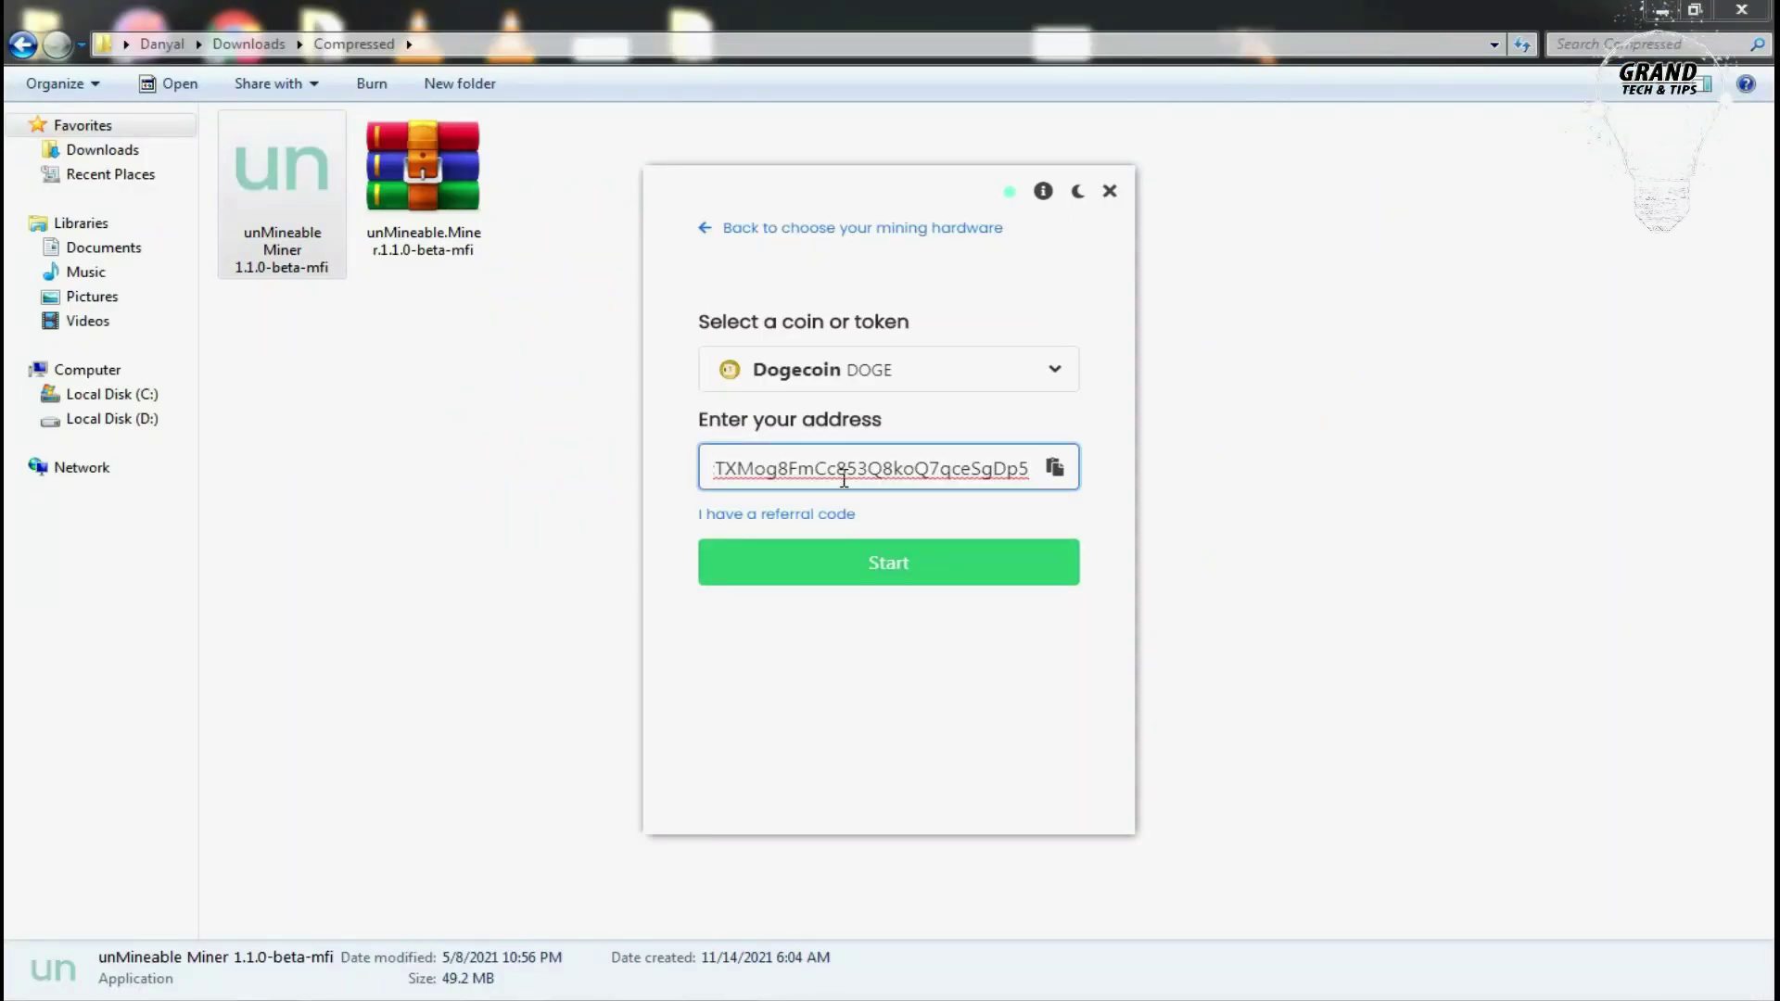
pyautogui.click(898, 566)
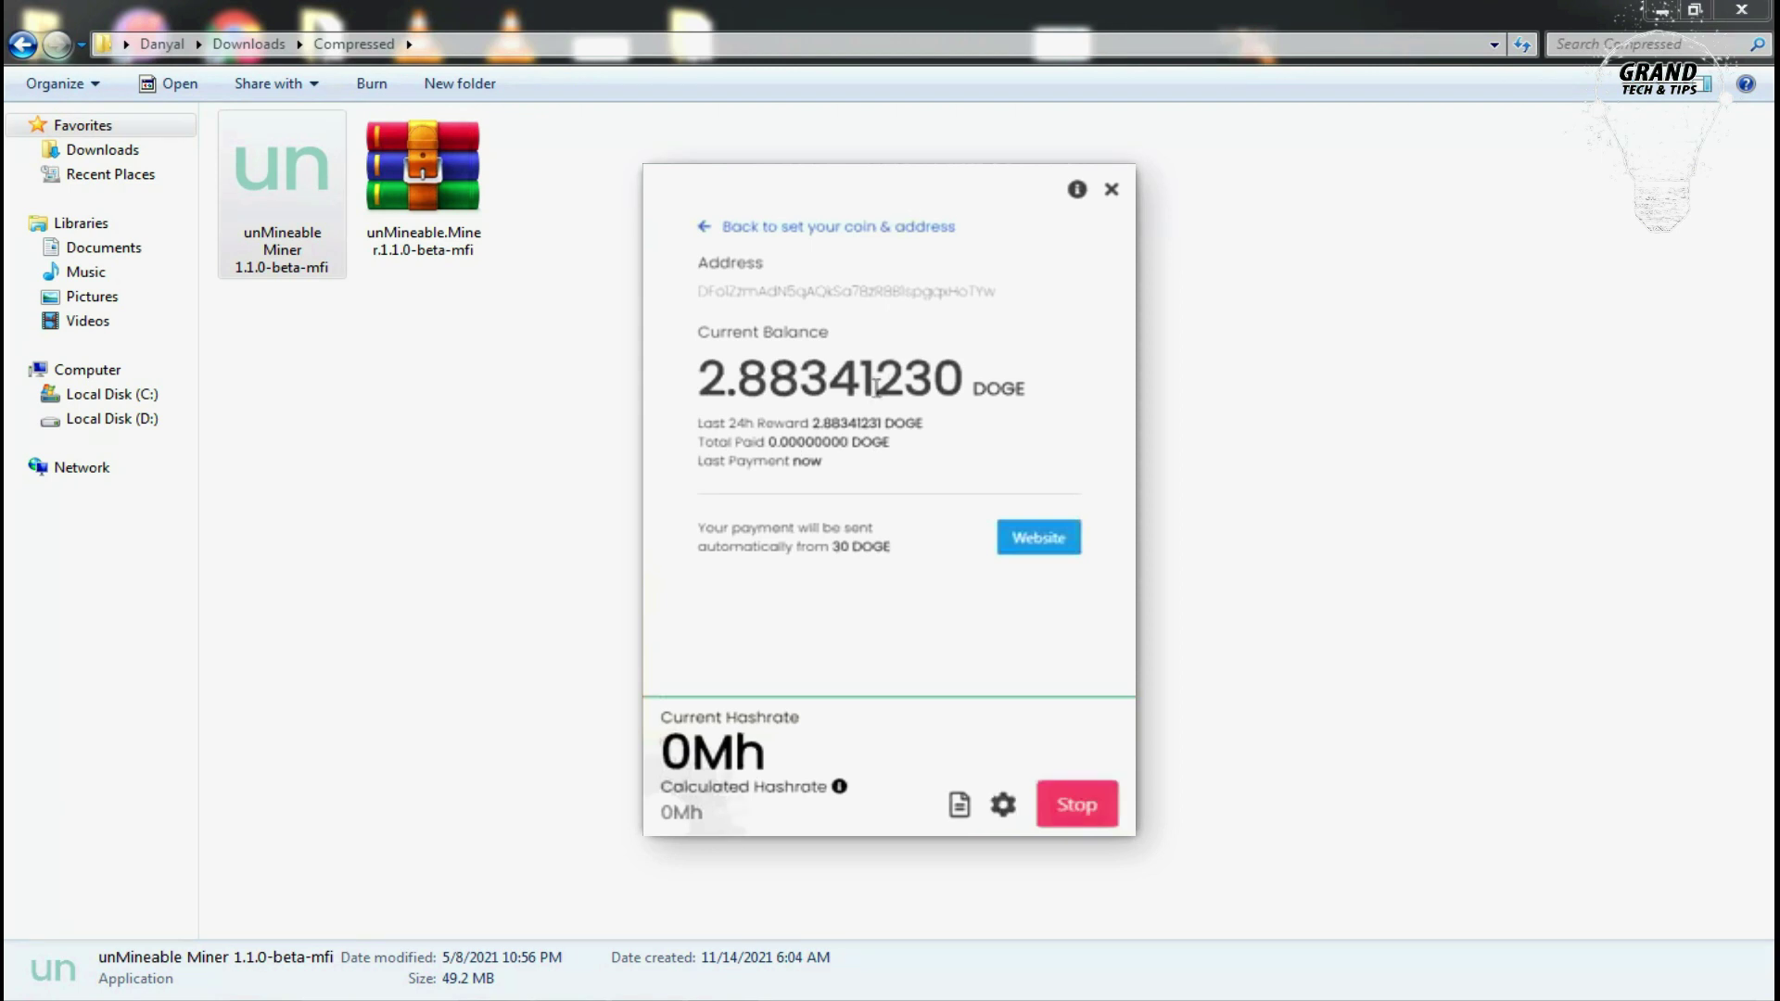
pyautogui.moveTo(700, 376); pyautogui.dragTo(799, 368)
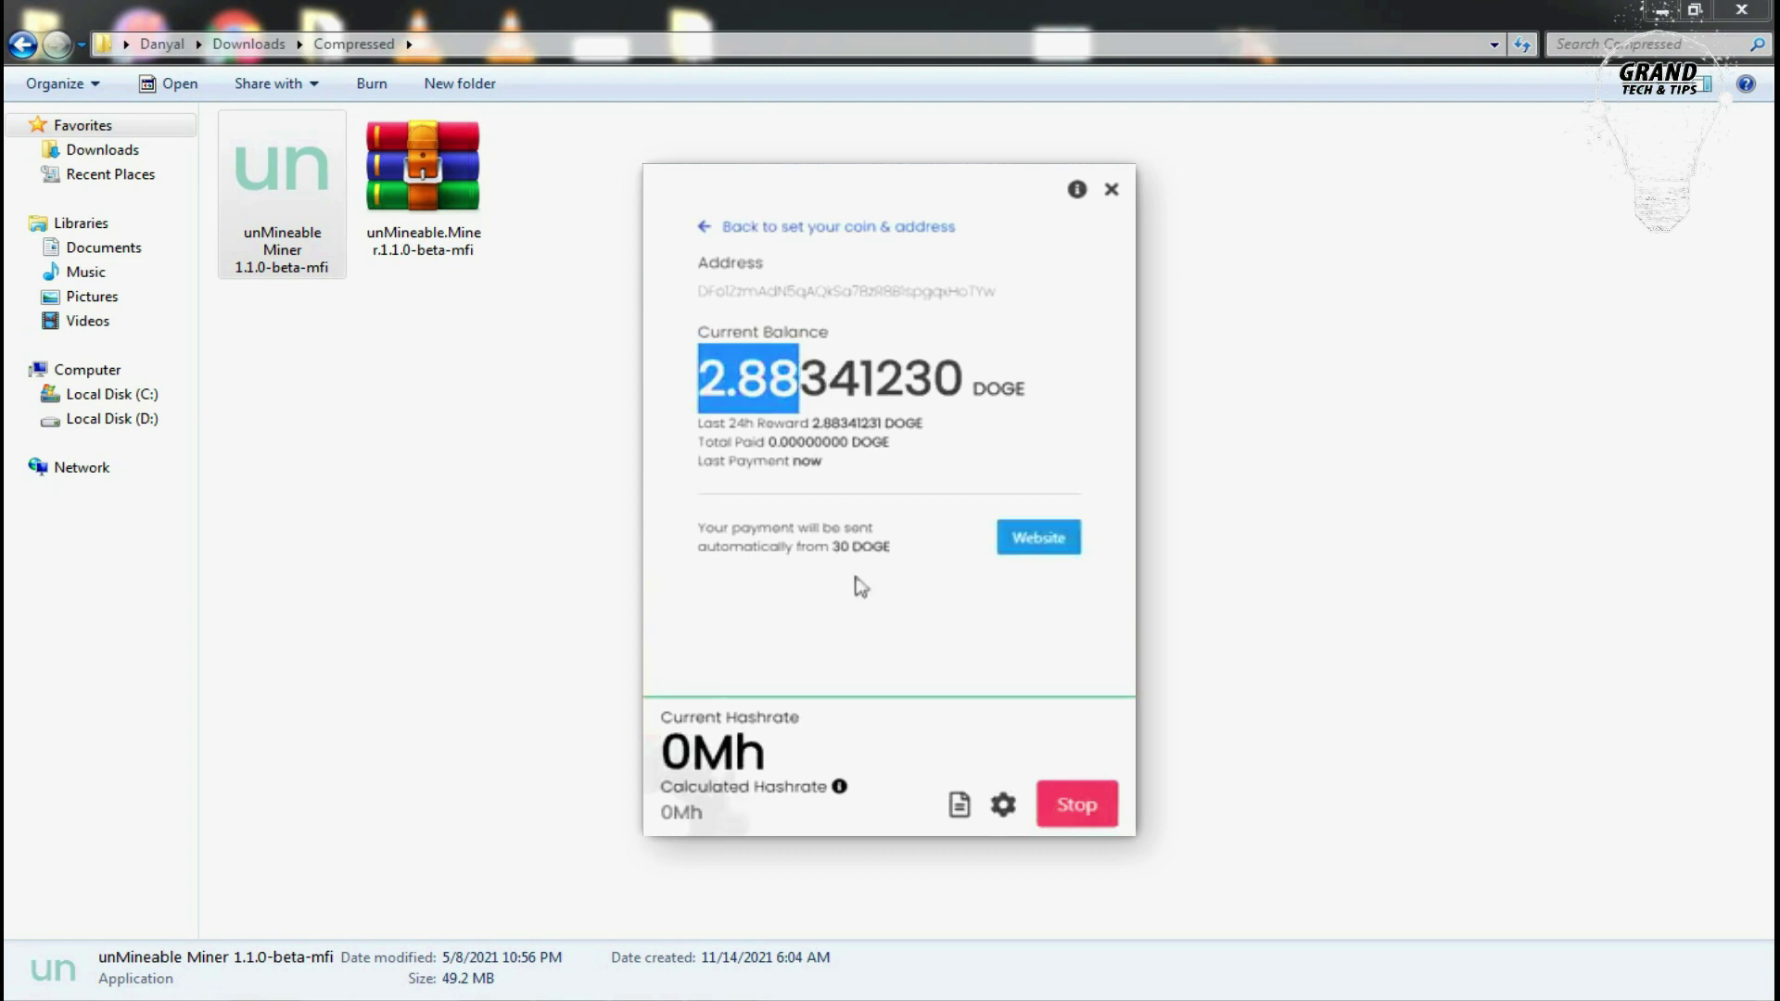
pyautogui.click(733, 360)
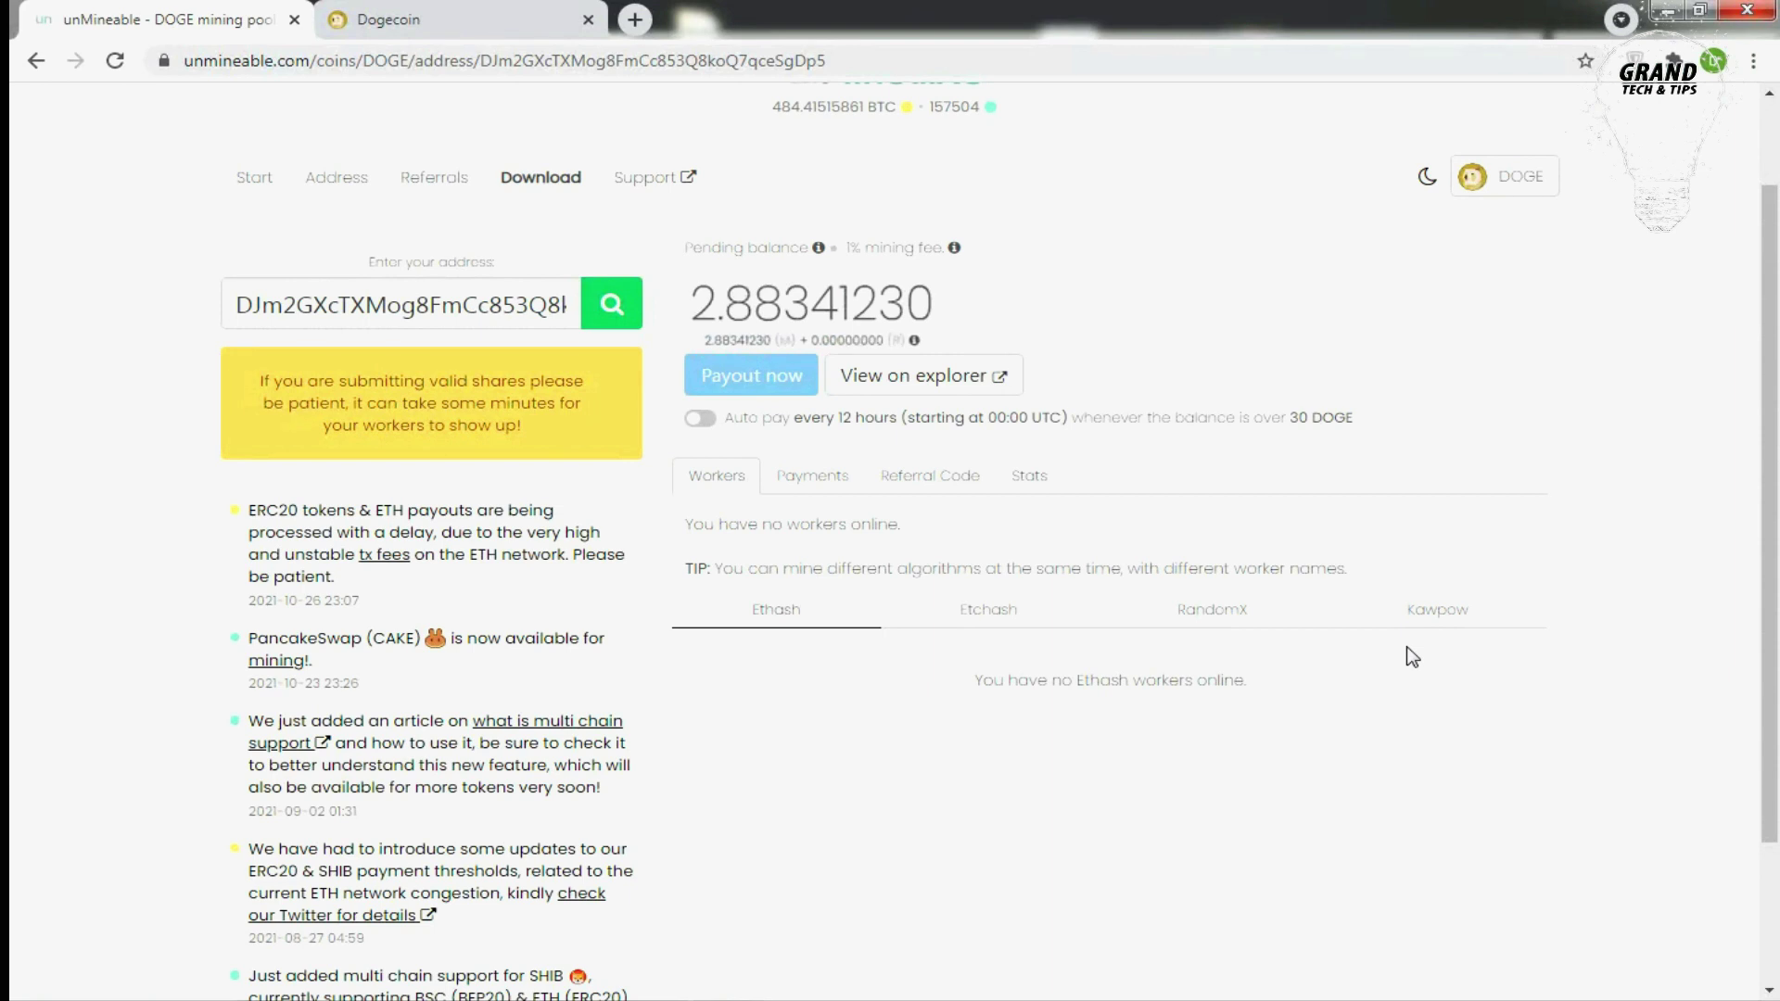
# Scroll the unMineable stats page to review the 2.88341230 DOGE pending balance and workers.
pyautogui.scroll(1, 941, 714)
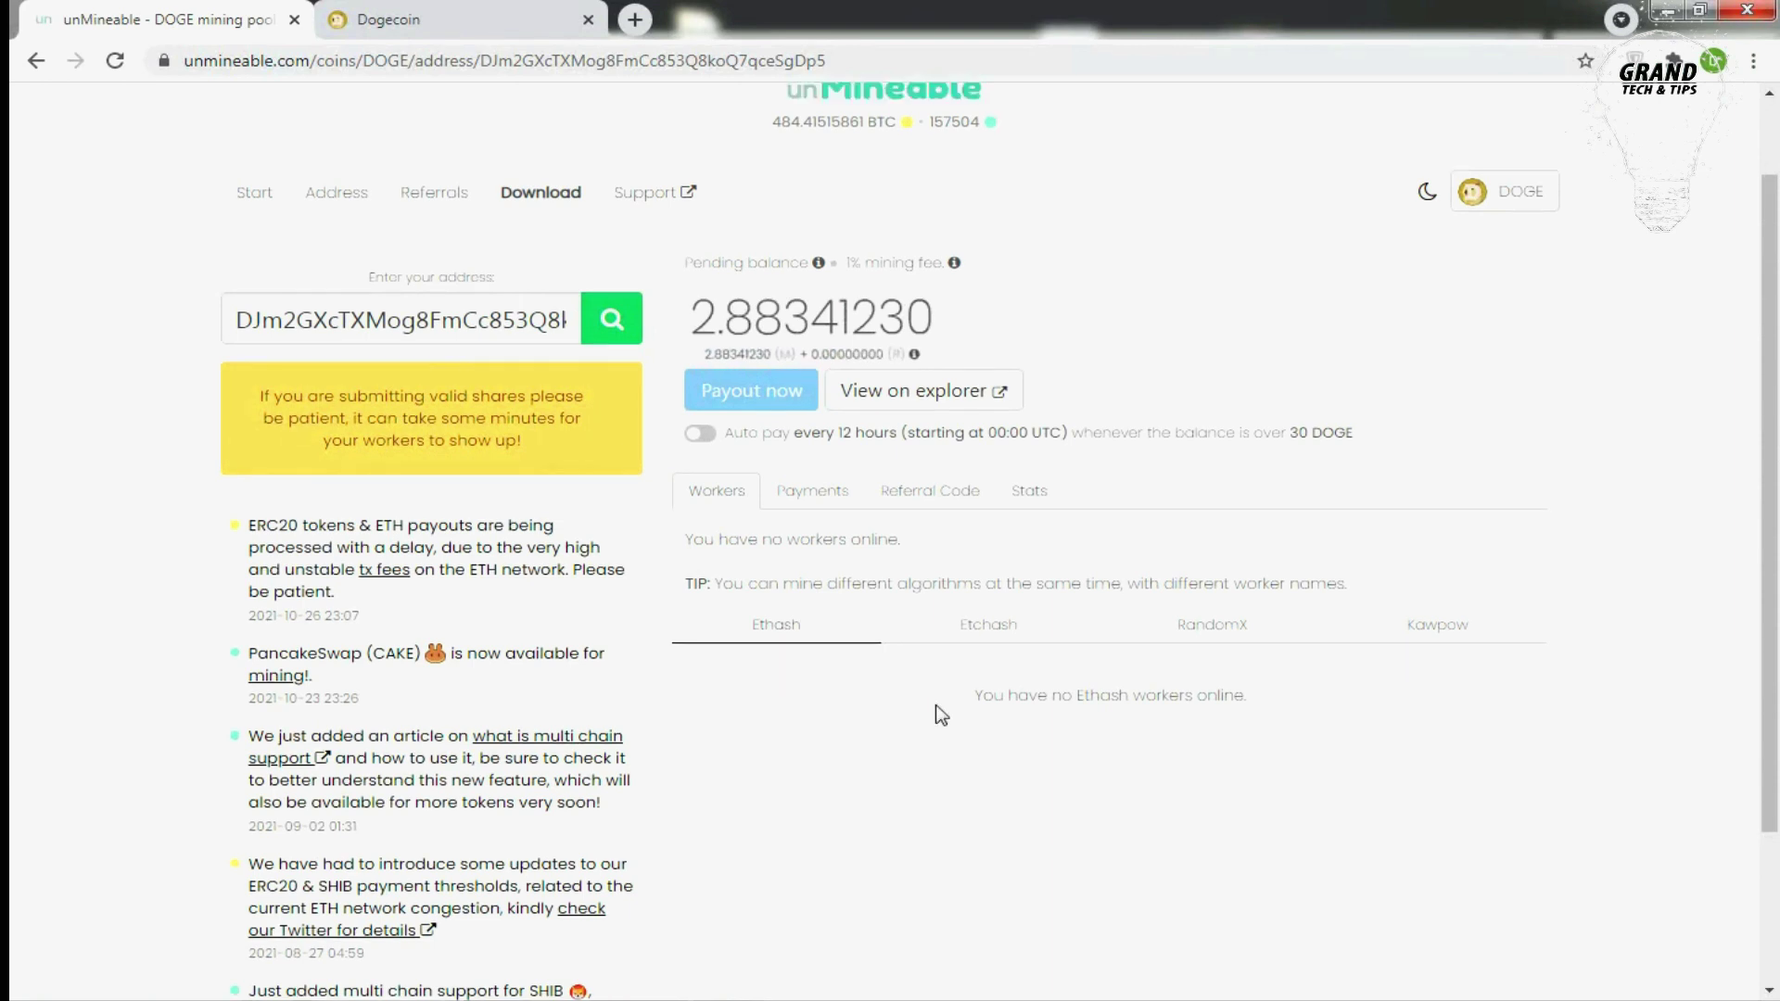
pyautogui.scroll(2, 941, 714)
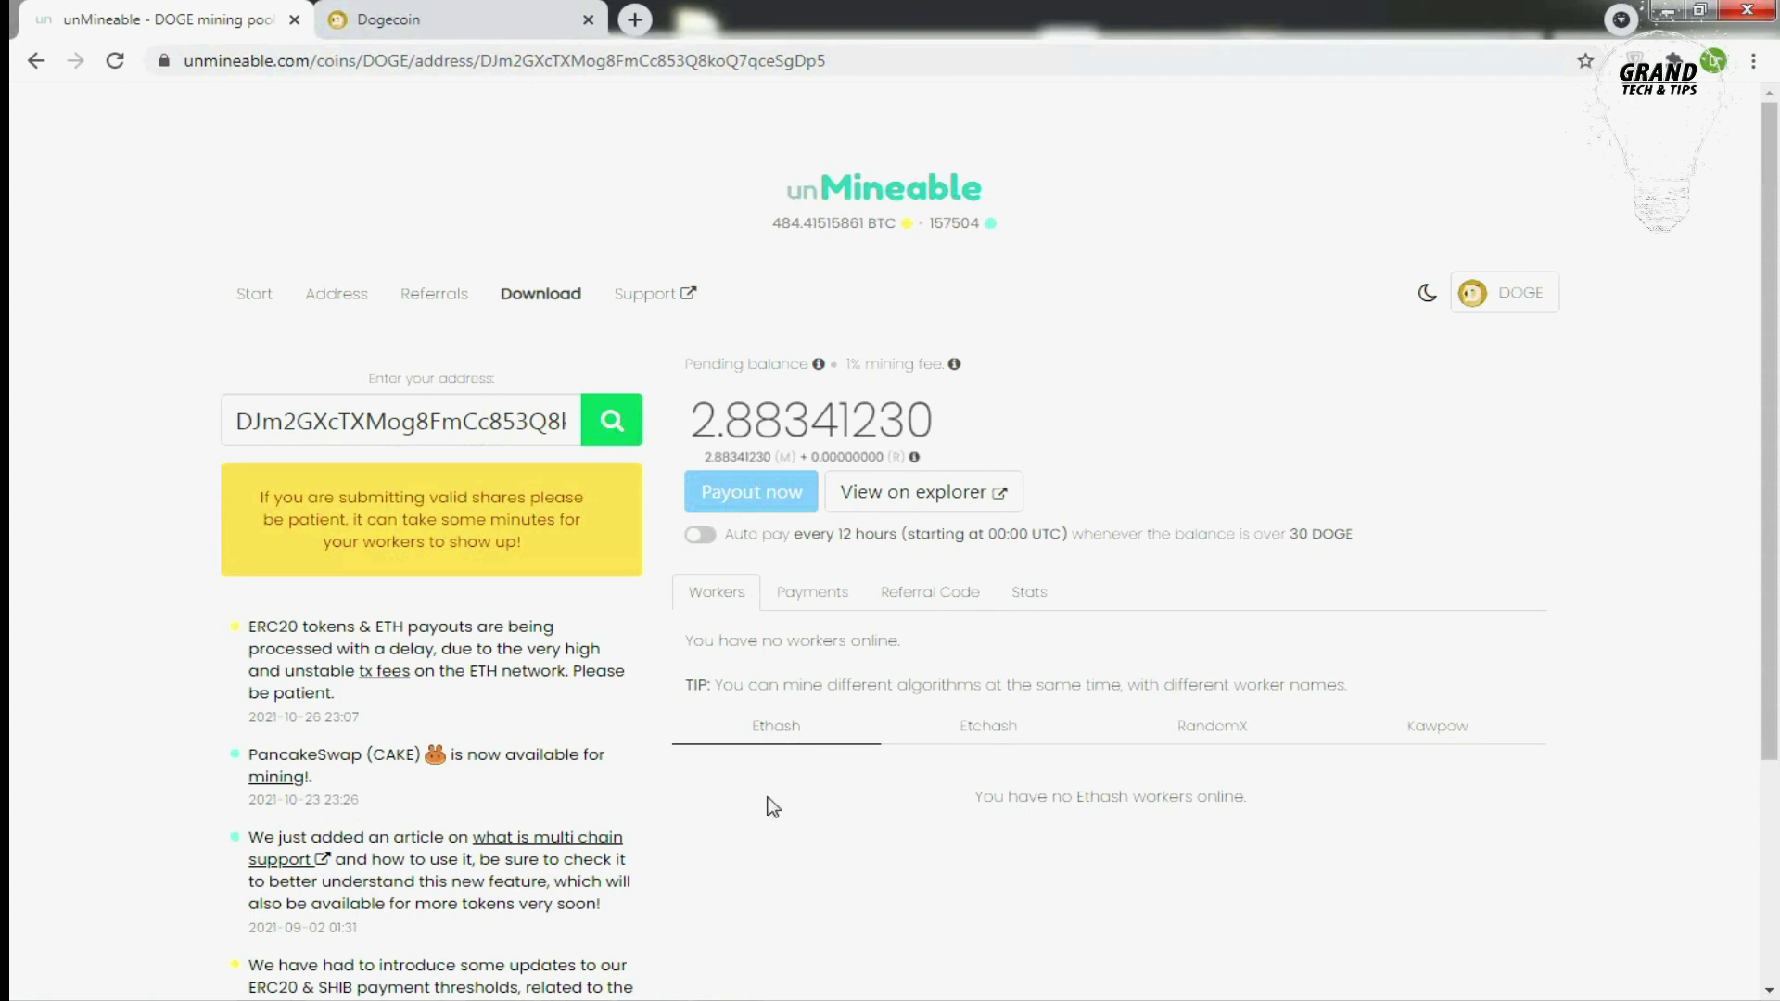
pyautogui.scroll(-2, 760, 783)
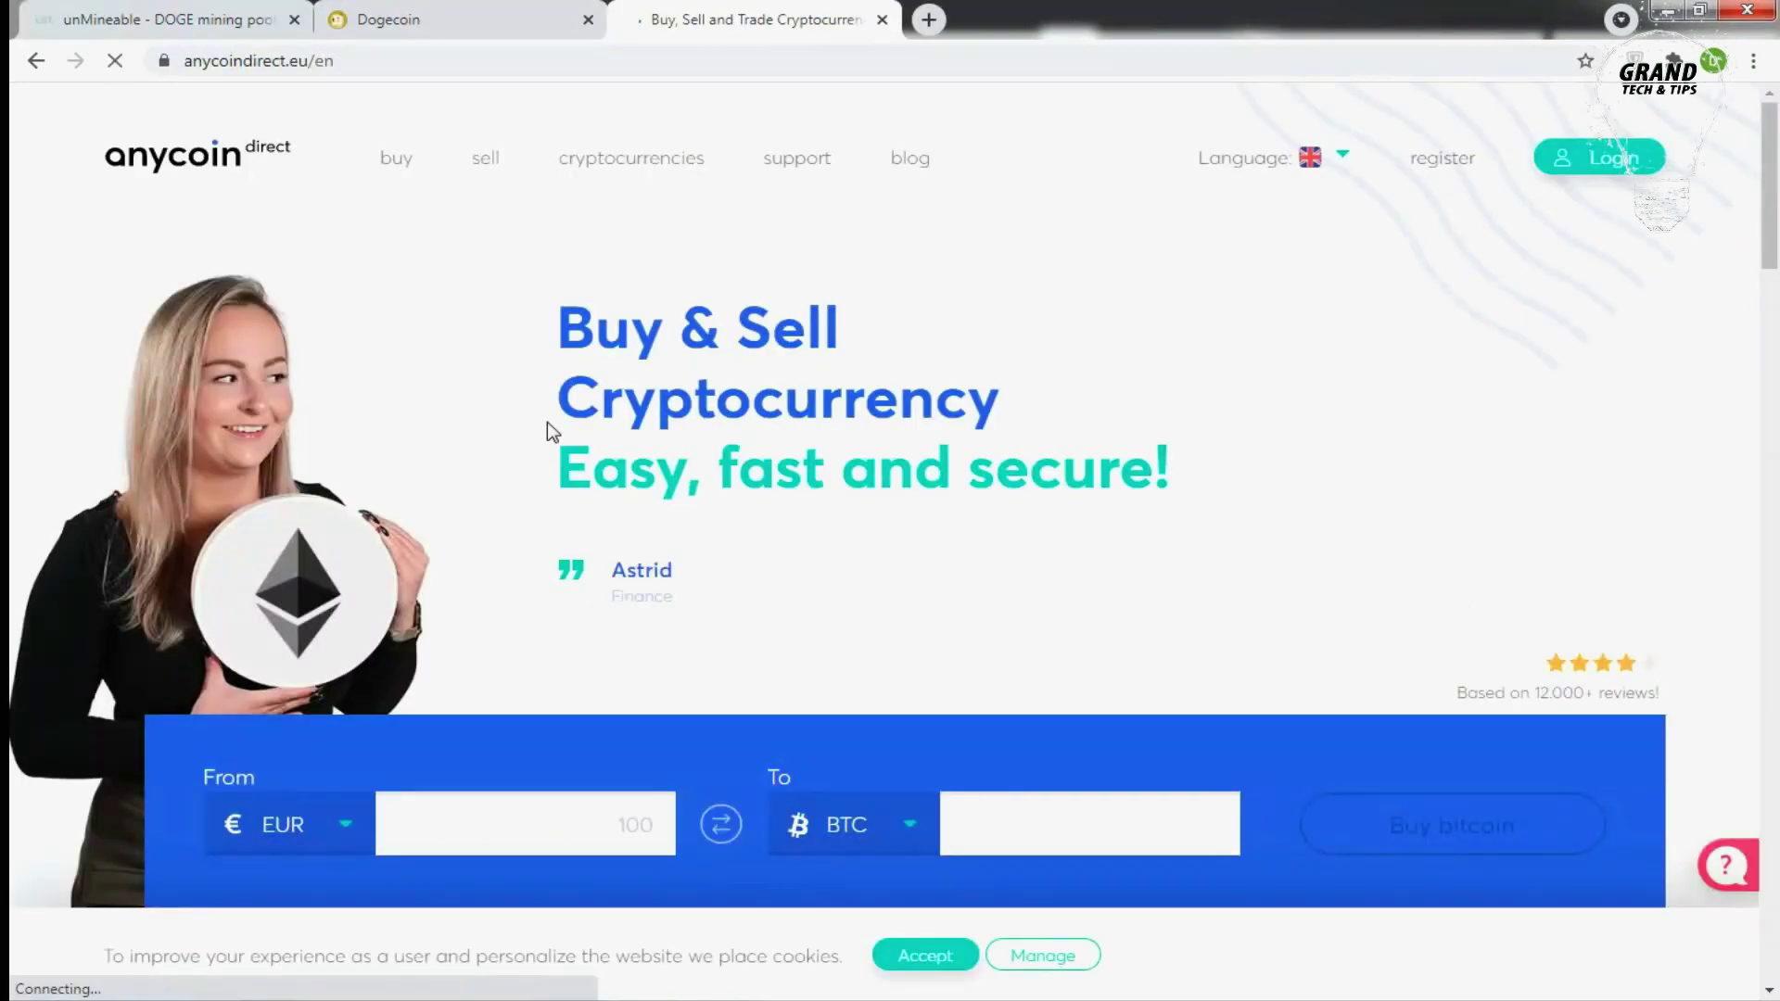
# Set the Anycoin Direct converter to sell DOGE and receive EUR.
pyautogui.scroll(-4, 548, 421)
pyautogui.click(334, 489)
pyautogui.scroll(-2, 347, 636)
pyautogui.click(348, 636)
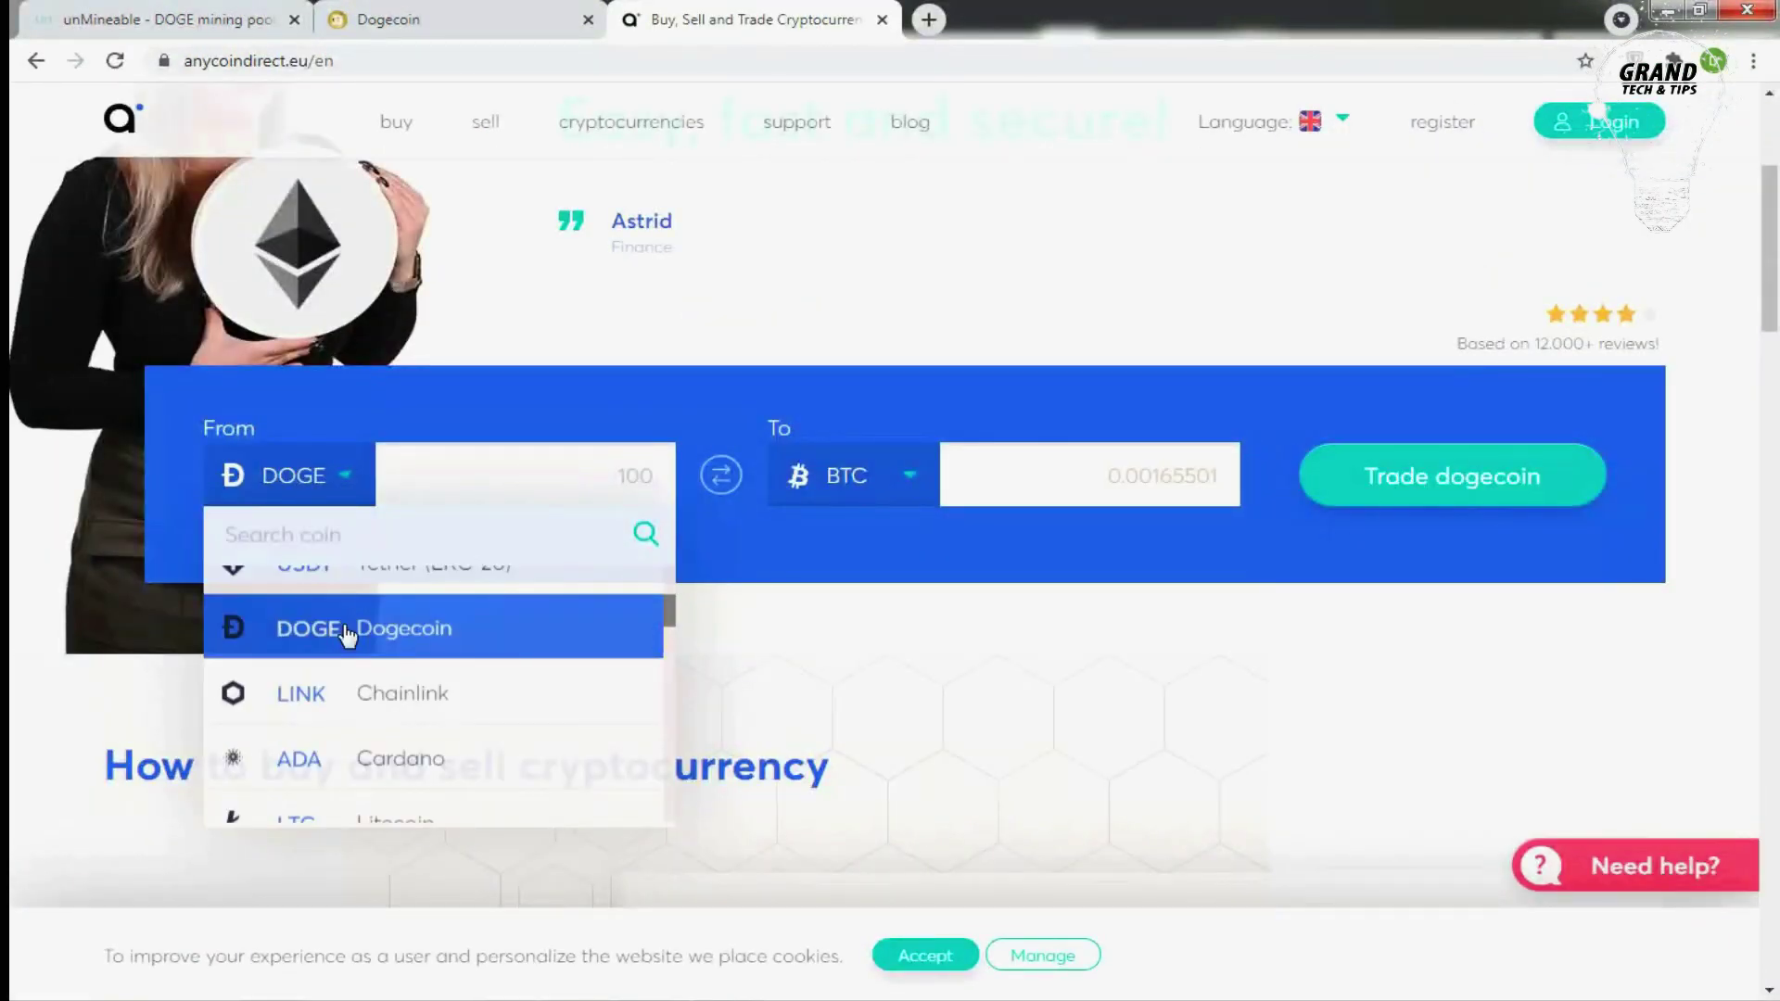
pyautogui.click(862, 482)
pyautogui.click(871, 604)
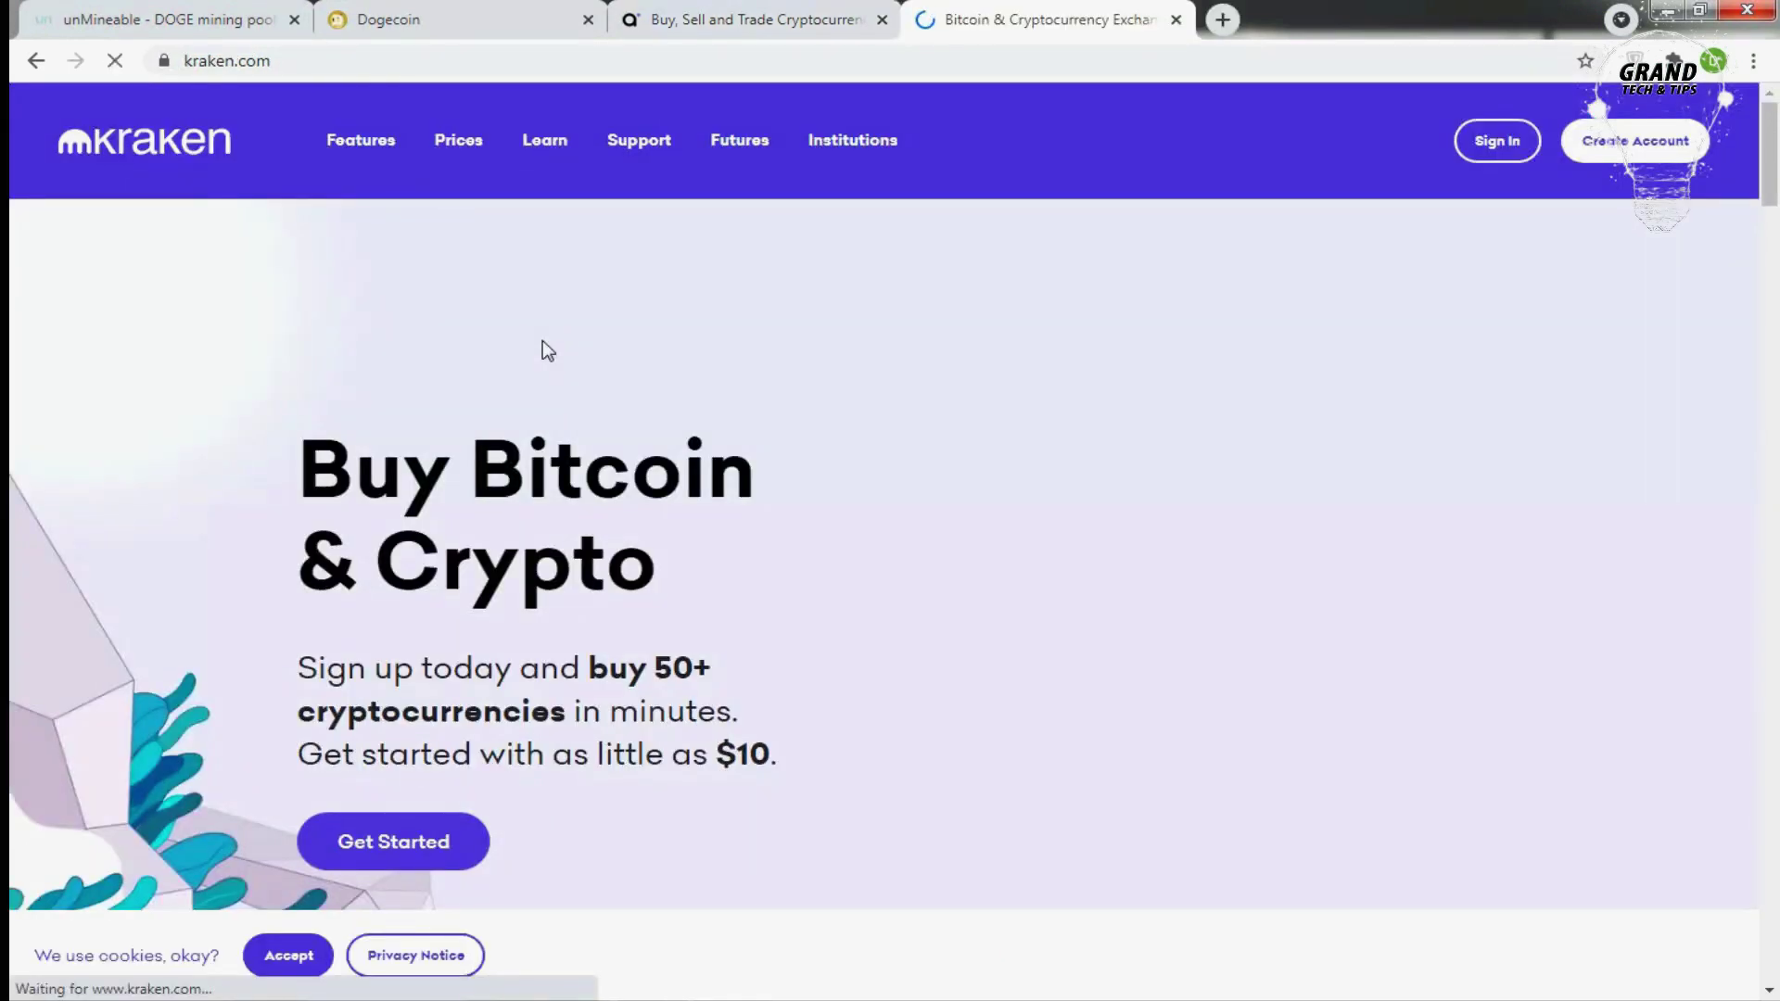
pyautogui.scroll(-2, 542, 341)
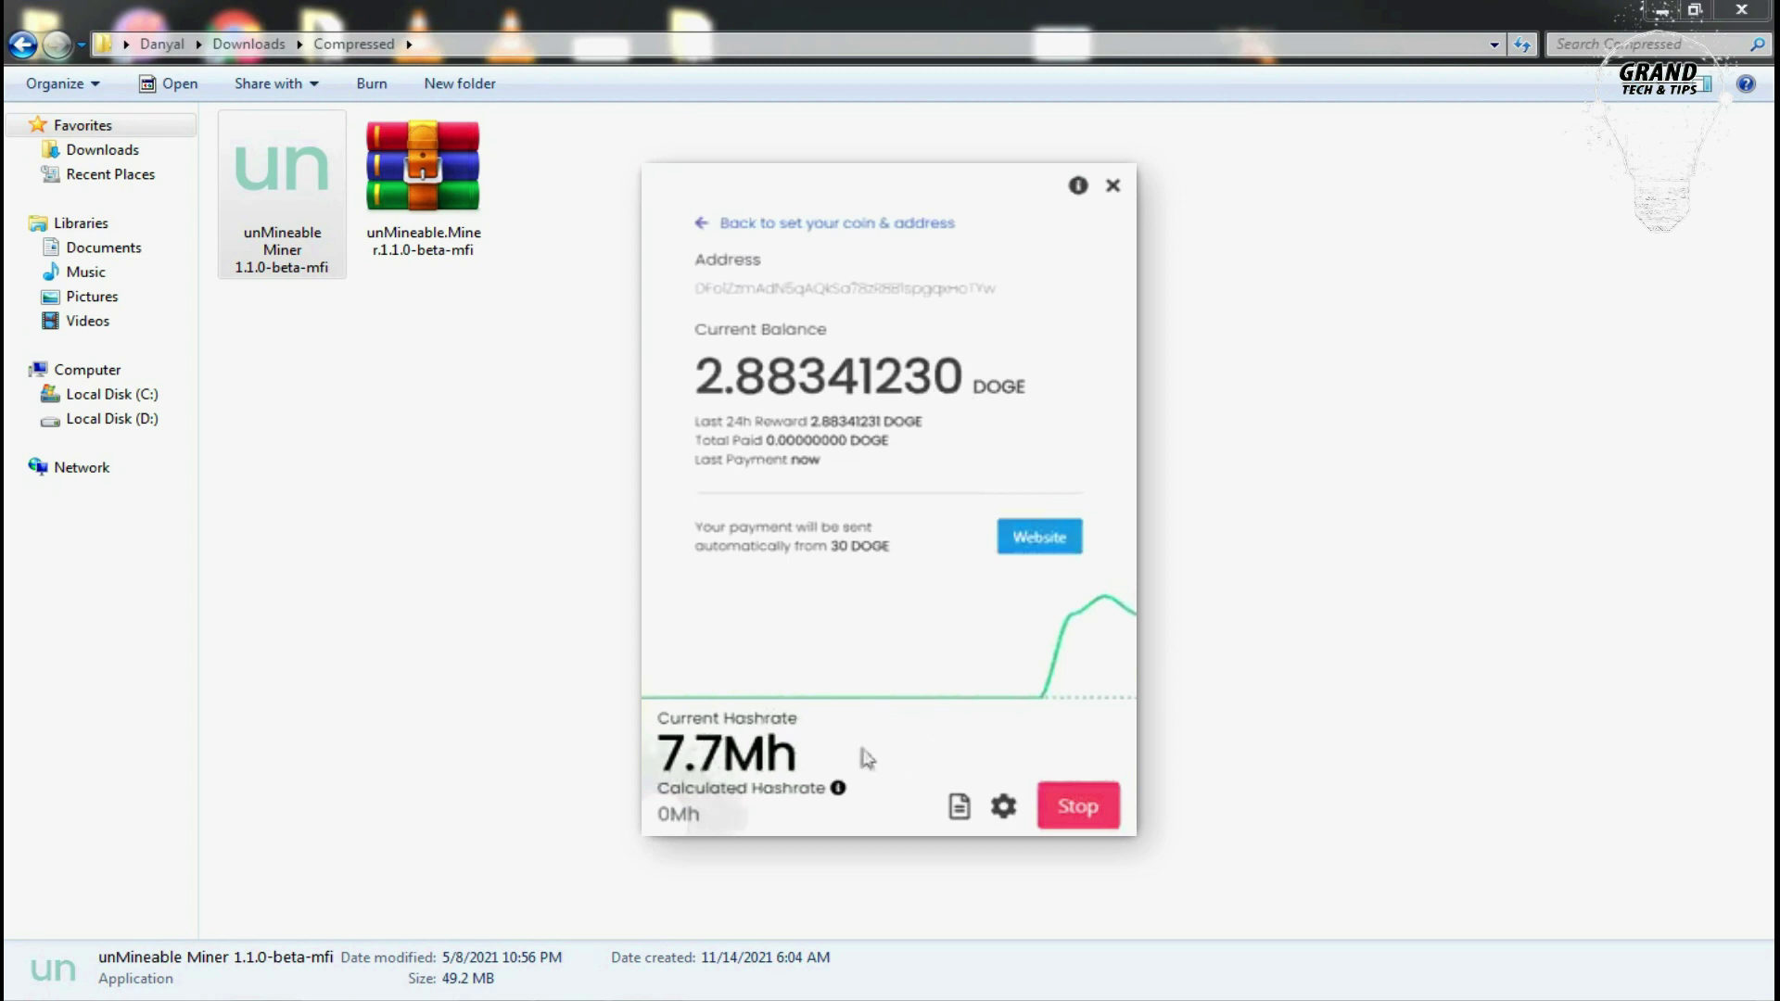
pyautogui.click(1003, 806)
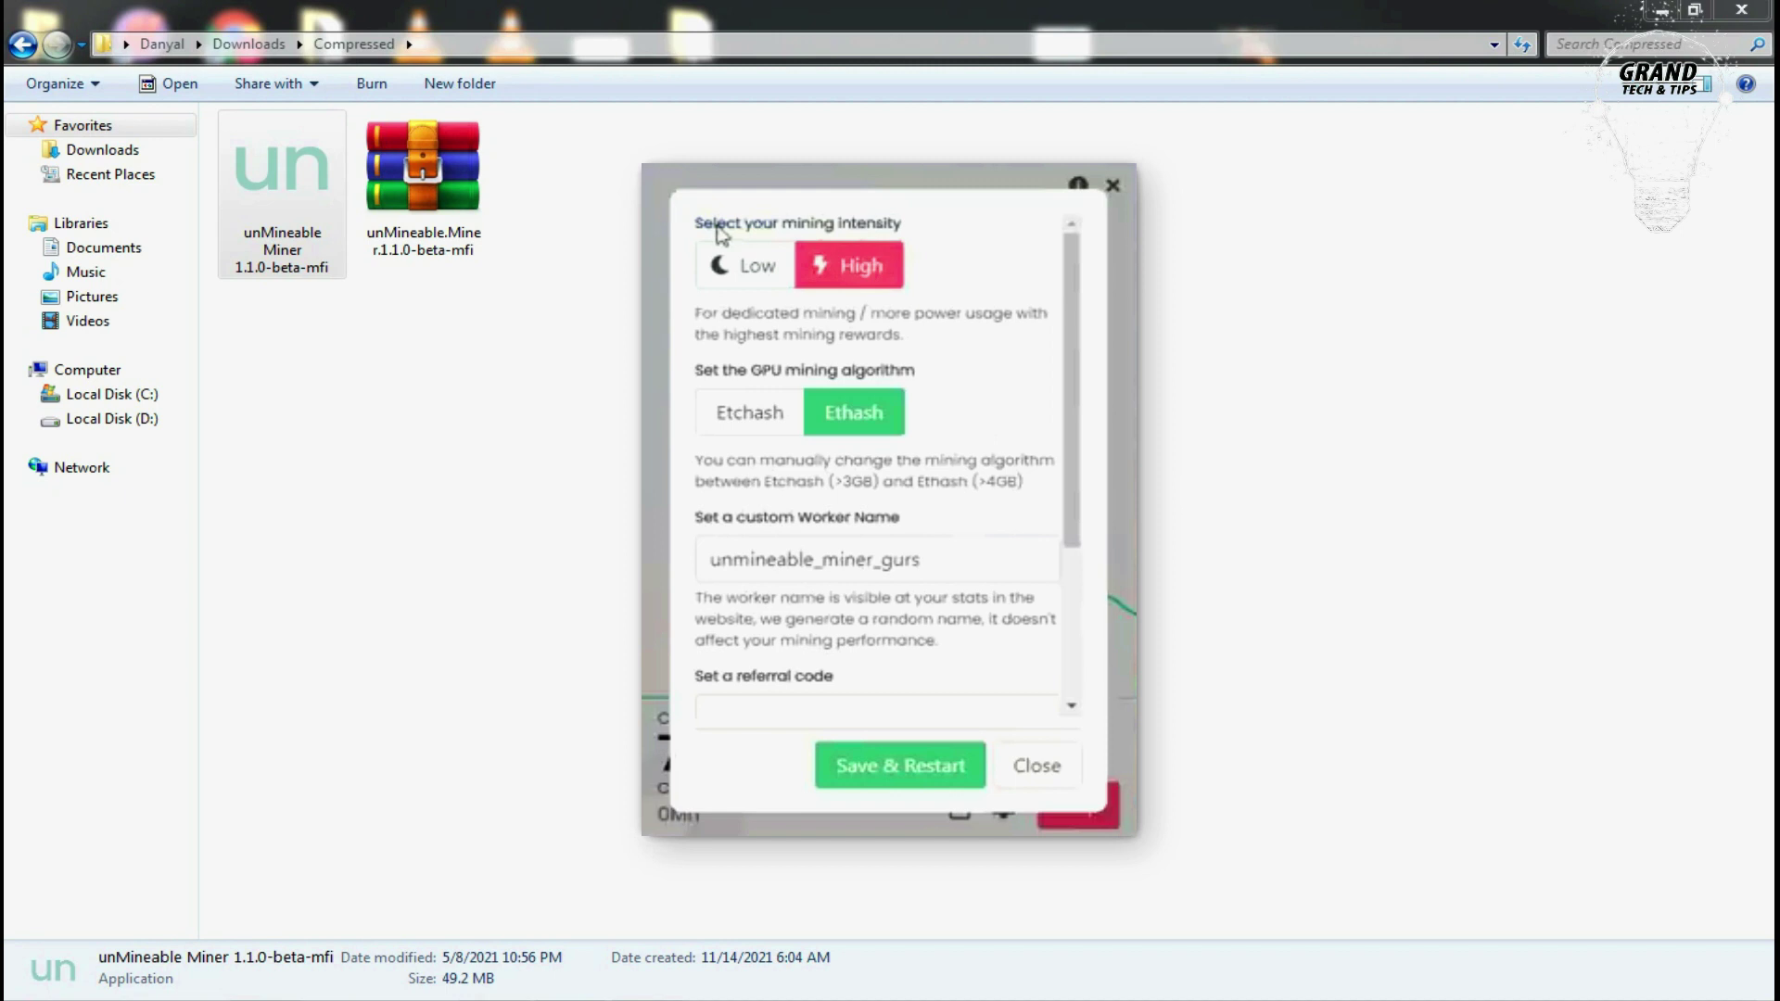
pyautogui.click(757, 268)
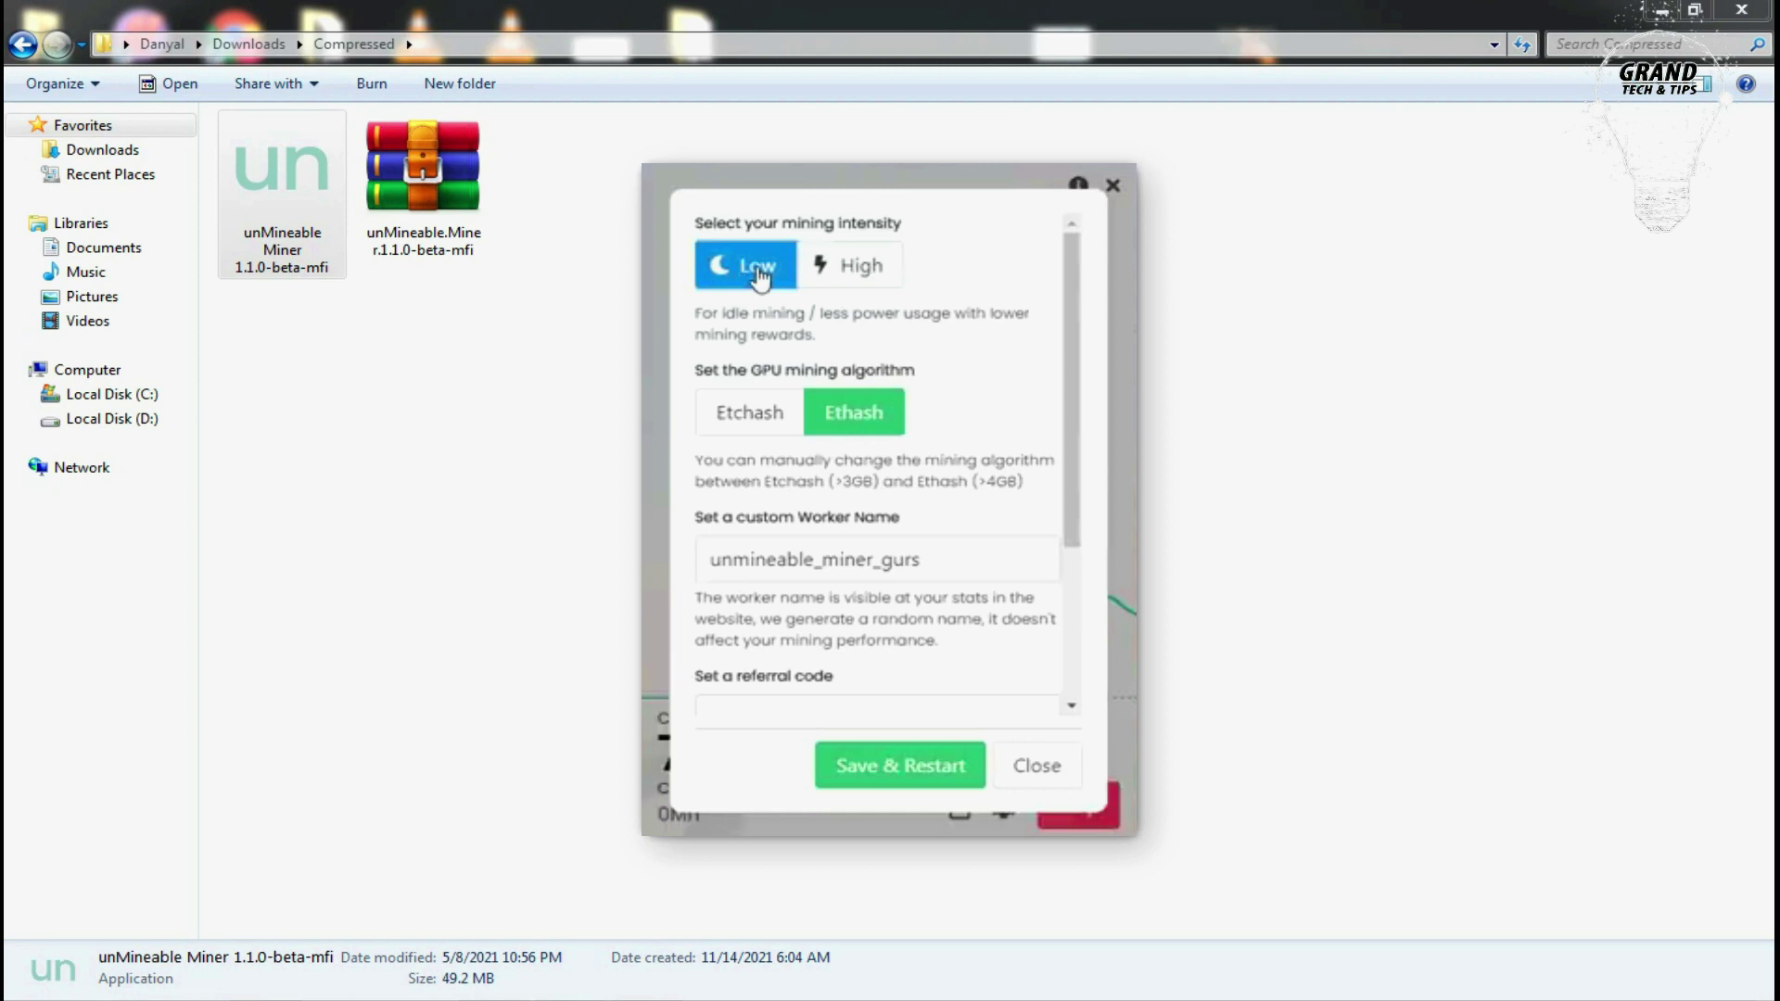
pyautogui.click(857, 266)
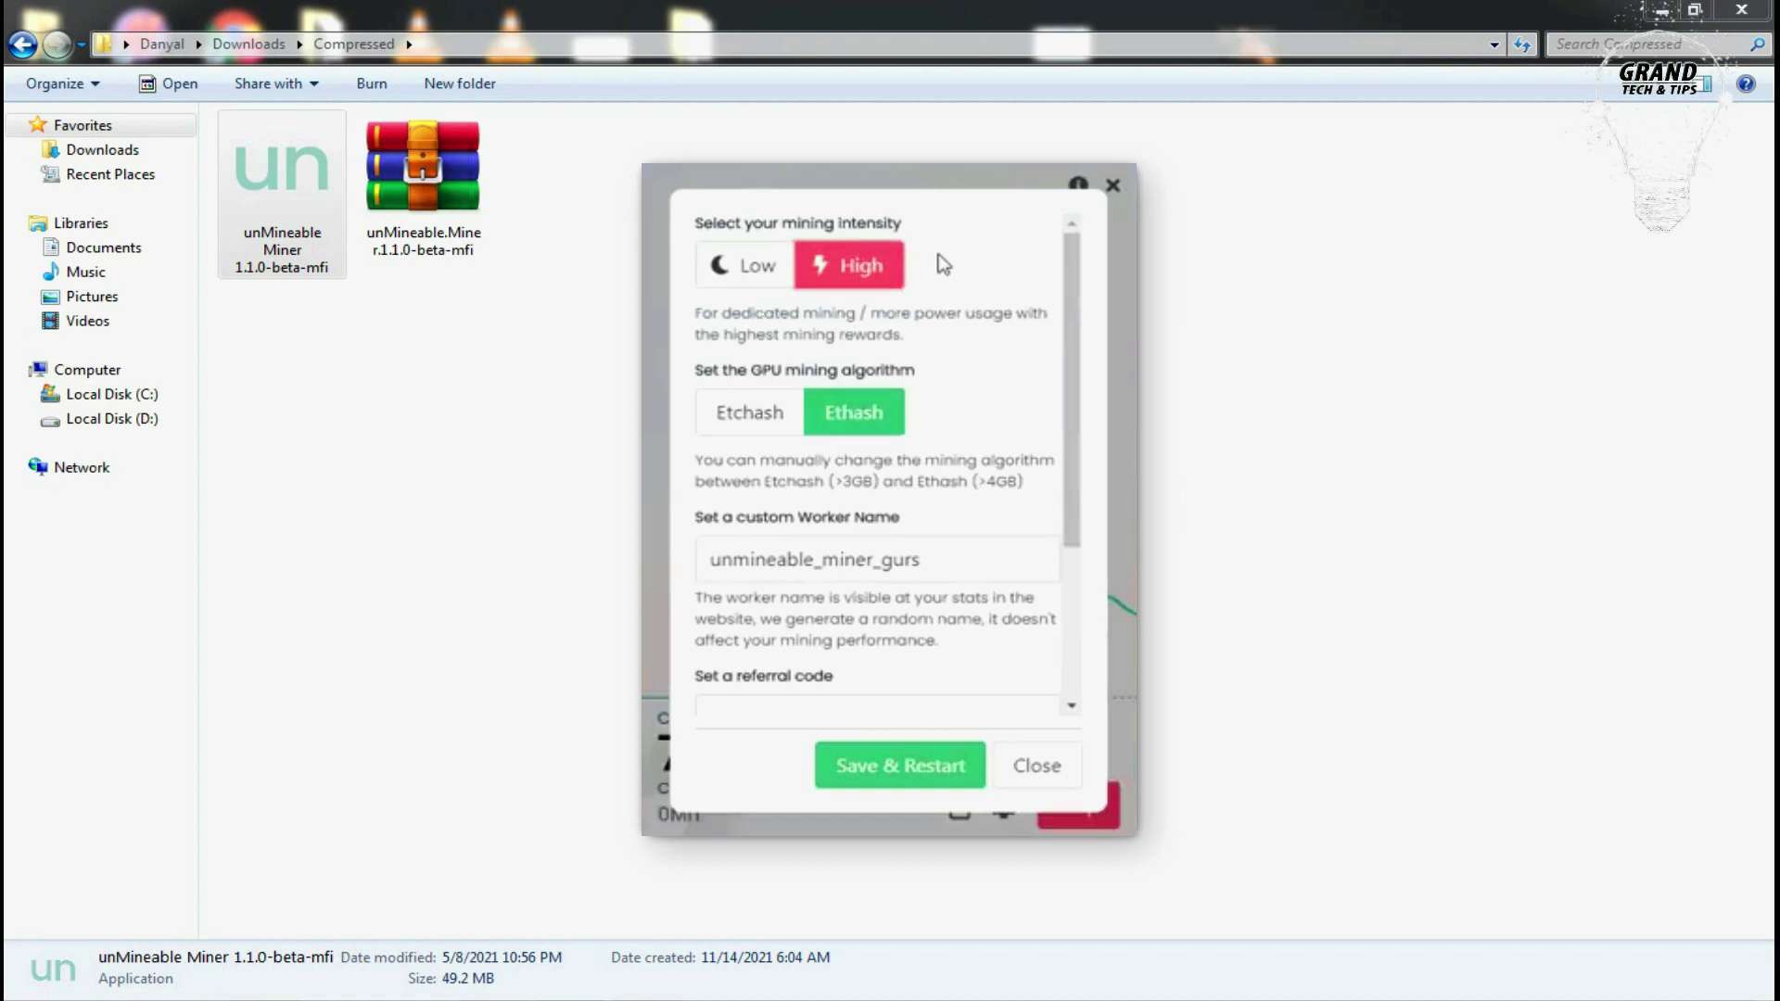
pyautogui.press('Escape')
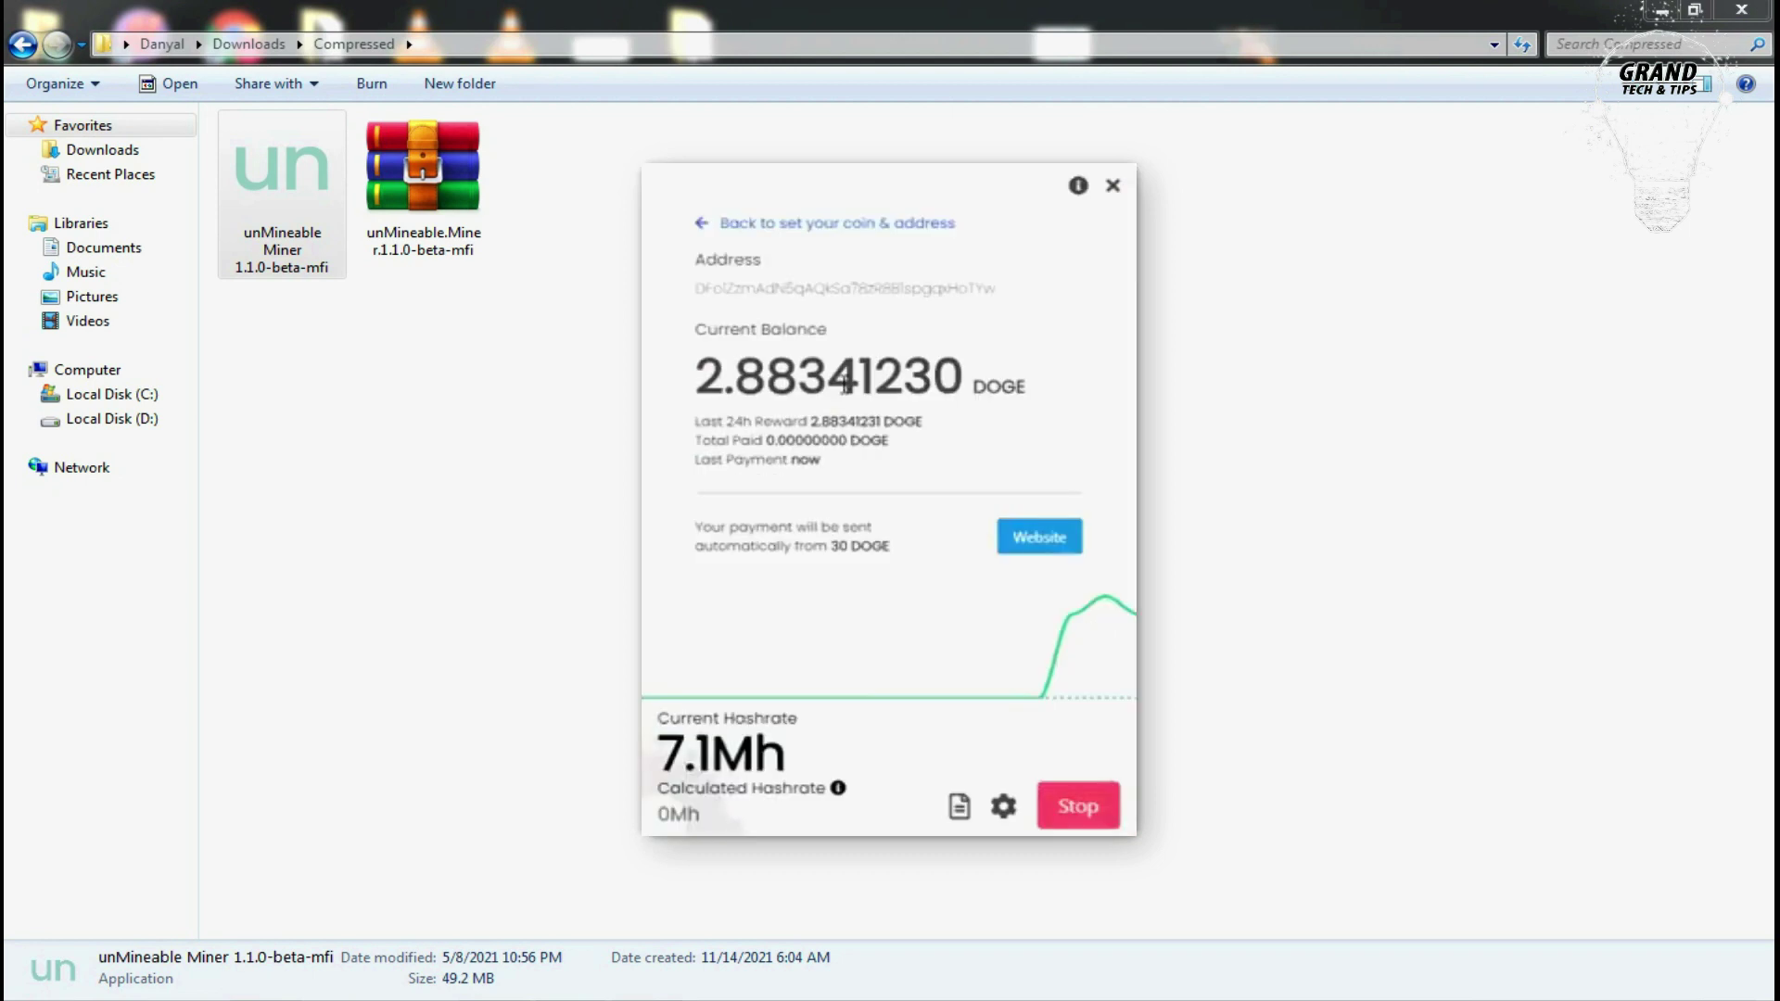